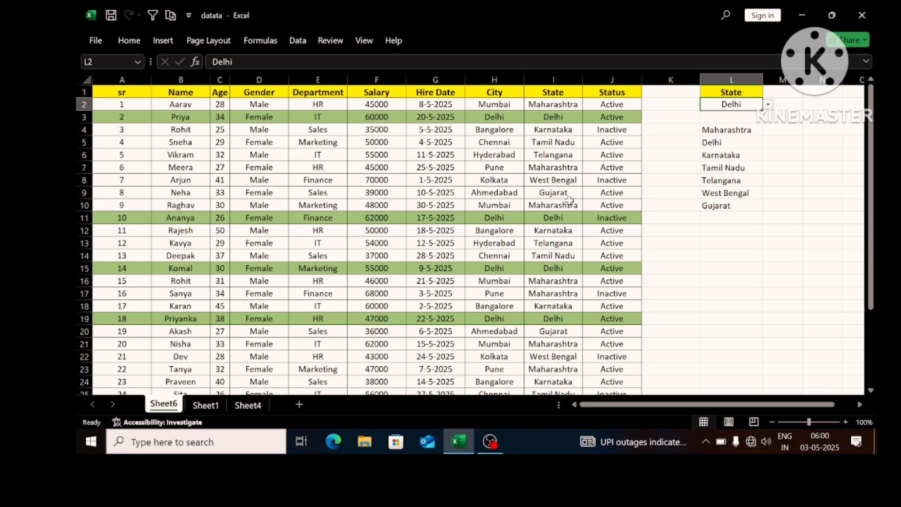
# - Switch the State selection in L2 on Sheet6 to Telangana and on to Gujarat, reviewing the highlighted rows
pyautogui.click(768, 105)
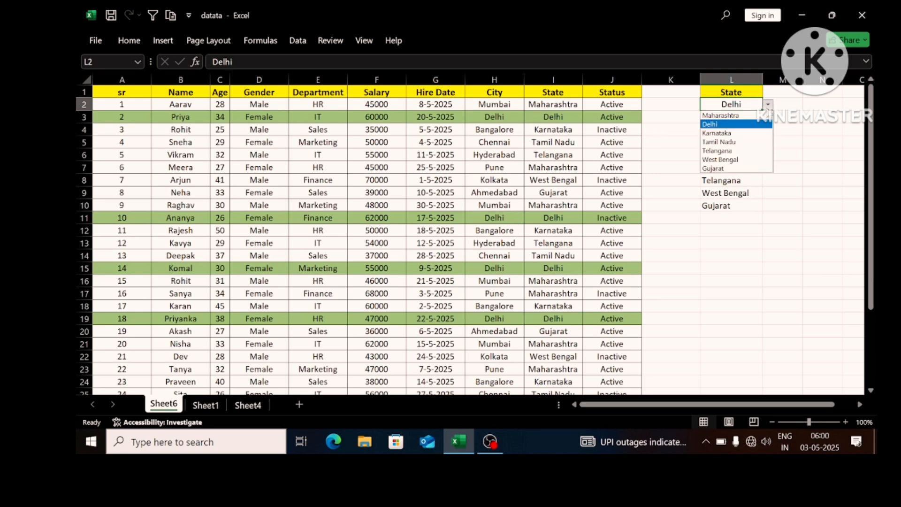
pyautogui.click(732, 150)
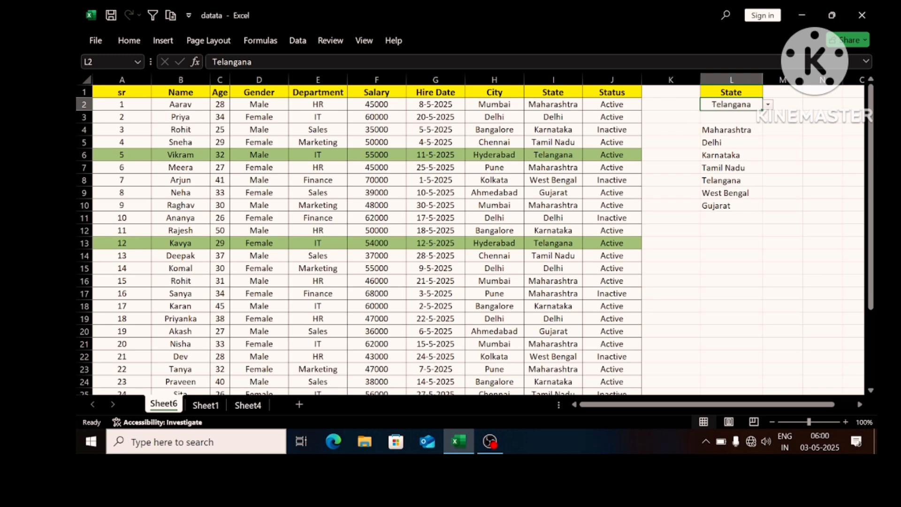
pyautogui.click(768, 105)
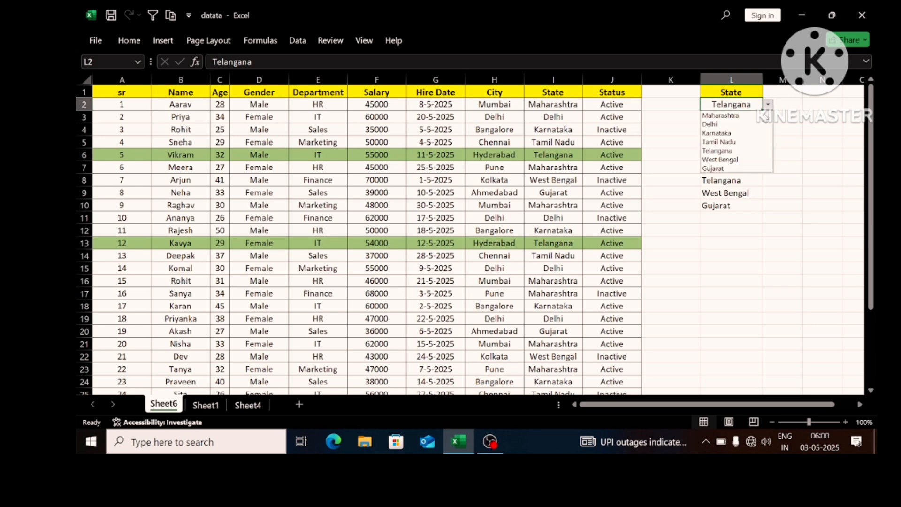
pyautogui.click(743, 169)
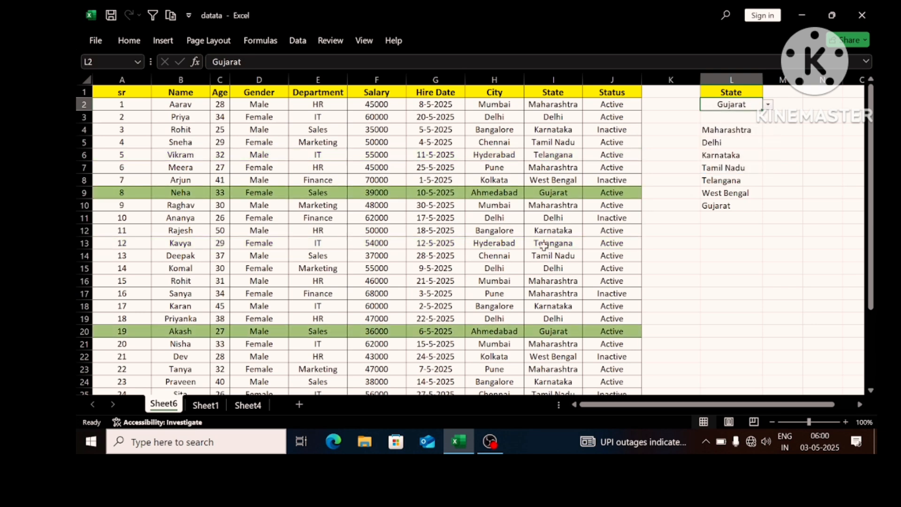
pyautogui.scroll(-5, 550, 236)
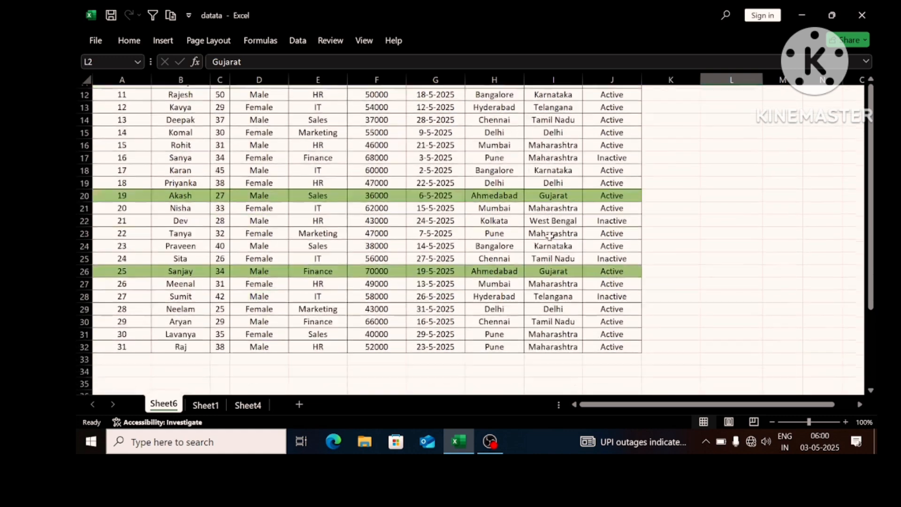
pyautogui.scroll(5, 549, 236)
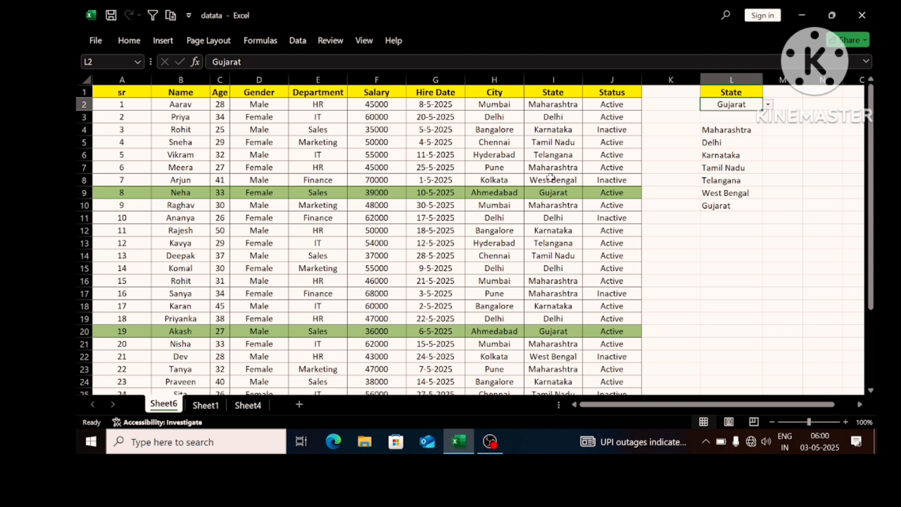
pyautogui.click(543, 189)
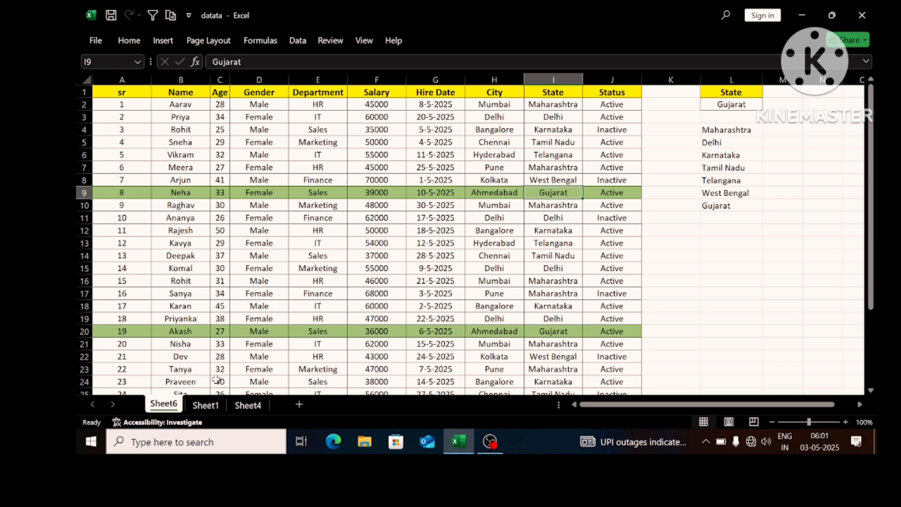
# - On Sheet1, copy the State header and its first value from I1:I2 into L1:L2
pyautogui.click(209, 405)
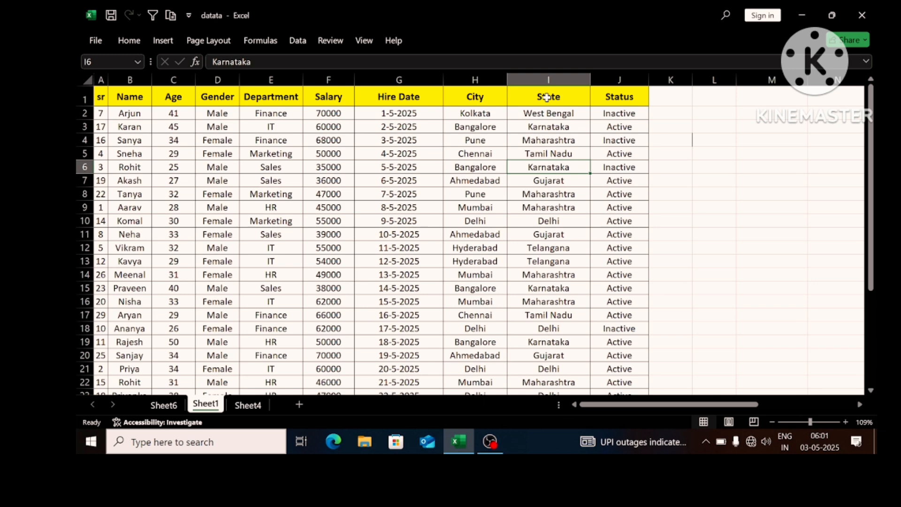
pyautogui.moveTo(547, 98); pyautogui.dragTo(547, 112)
pyautogui.hotkey('ctrl', 'c')
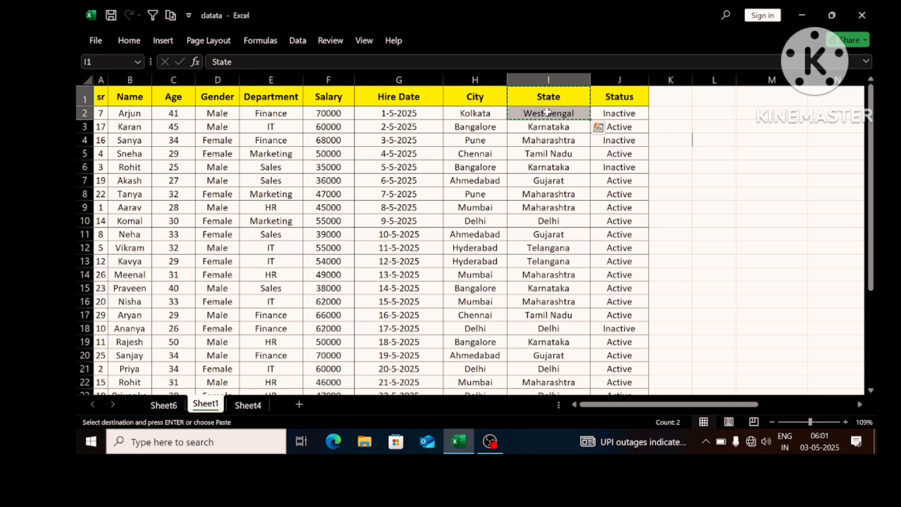
pyautogui.click(716, 93)
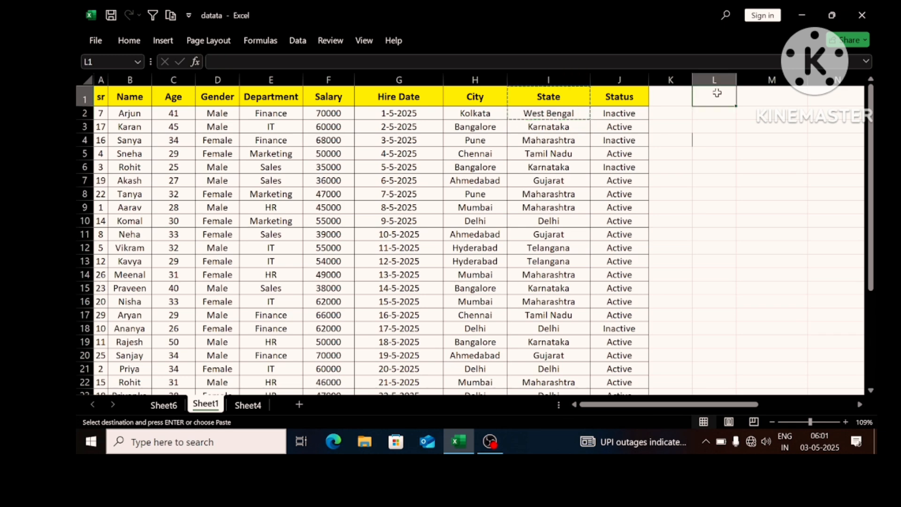
pyautogui.hotkey('ctrl', 'v')
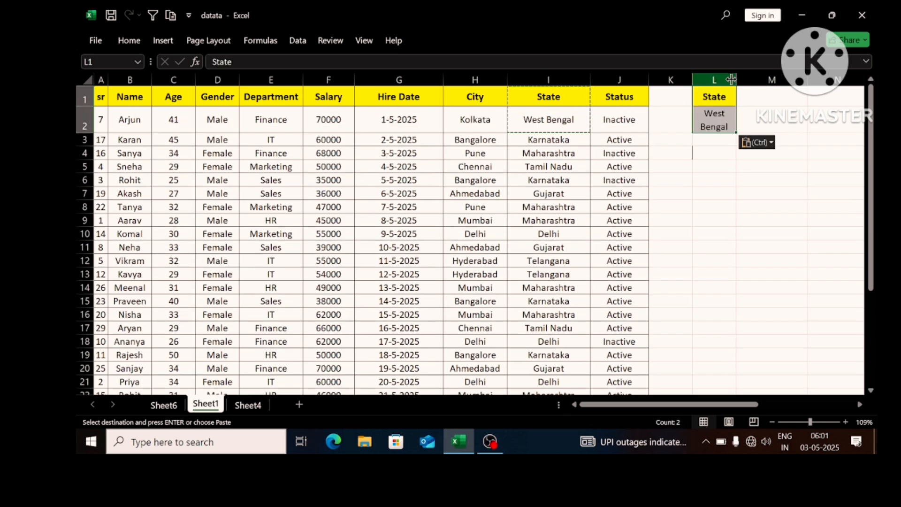
# - Widen columns L and A and reduce row 2 to single-line height
pyautogui.moveTo(736, 80); pyautogui.dragTo(761, 74)
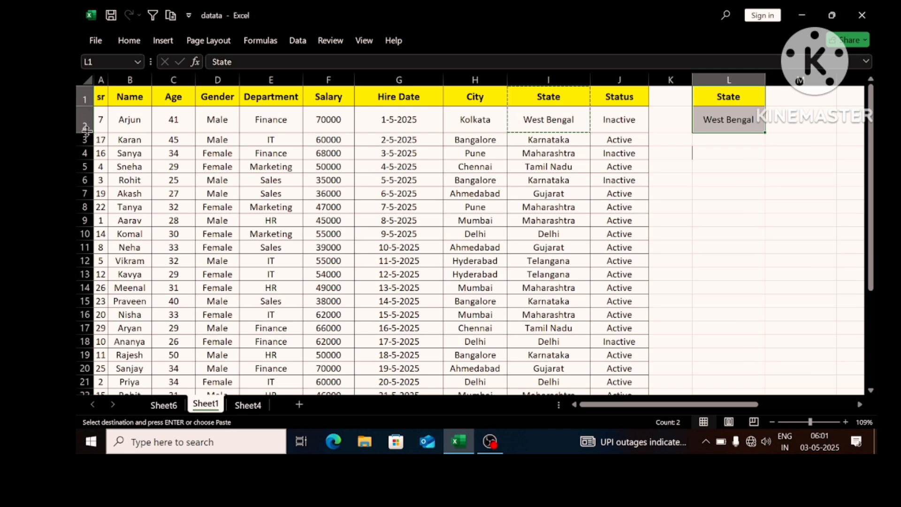
pyautogui.moveTo(87, 132); pyautogui.dragTo(86, 120)
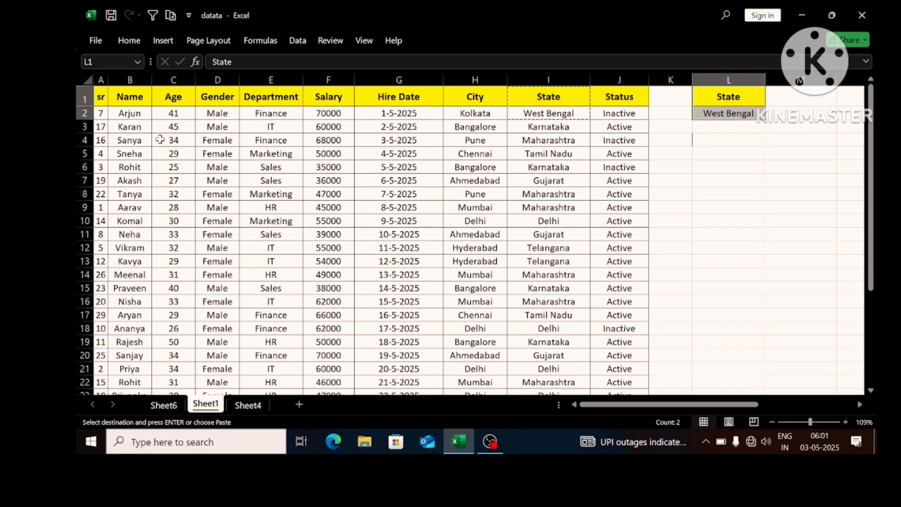
pyautogui.click(101, 114)
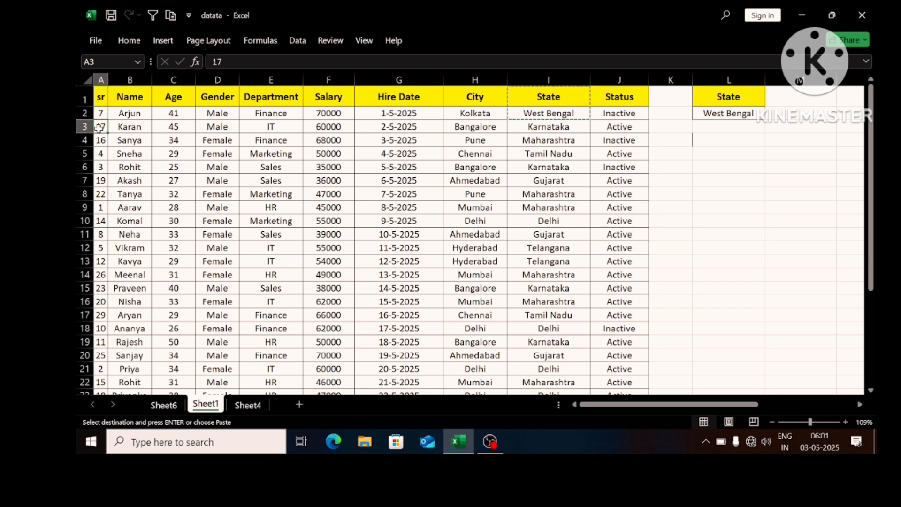
pyautogui.click(100, 151)
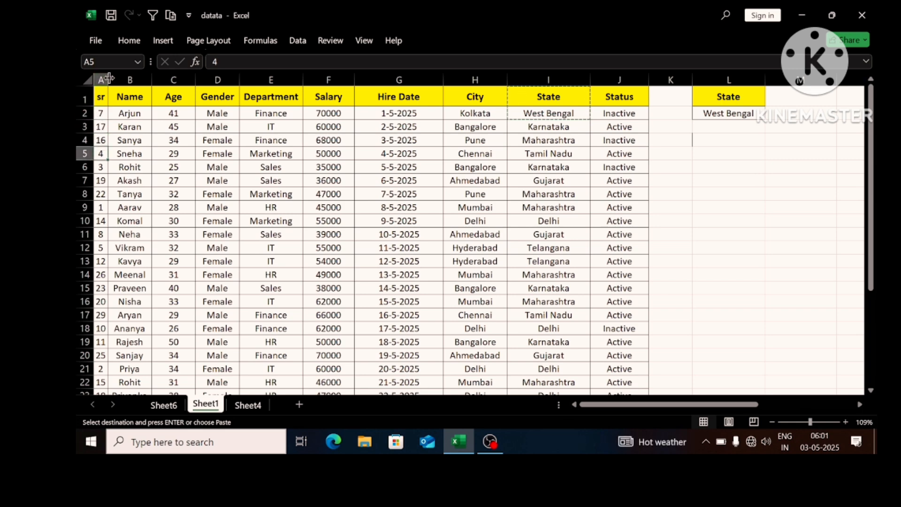
pyautogui.moveTo(108, 79); pyautogui.dragTo(122, 80)
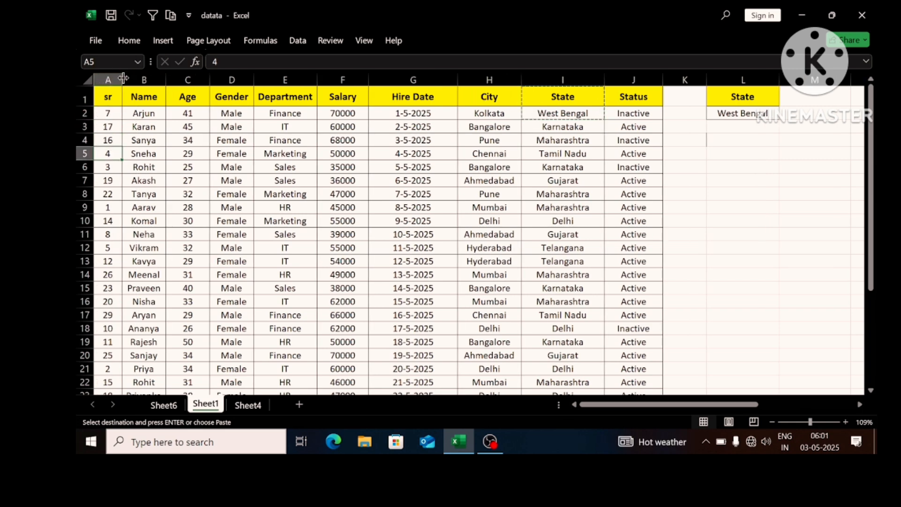
pyautogui.click(111, 111)
pyautogui.click(111, 125)
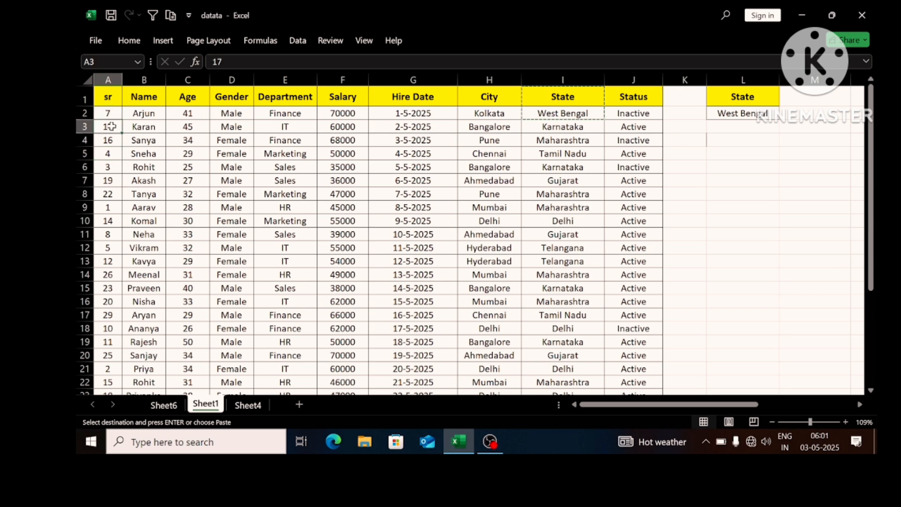
# - Sort the table by the sr column from smallest to largest using a temporary filter, and remove the filter
pyautogui.click(108, 96)
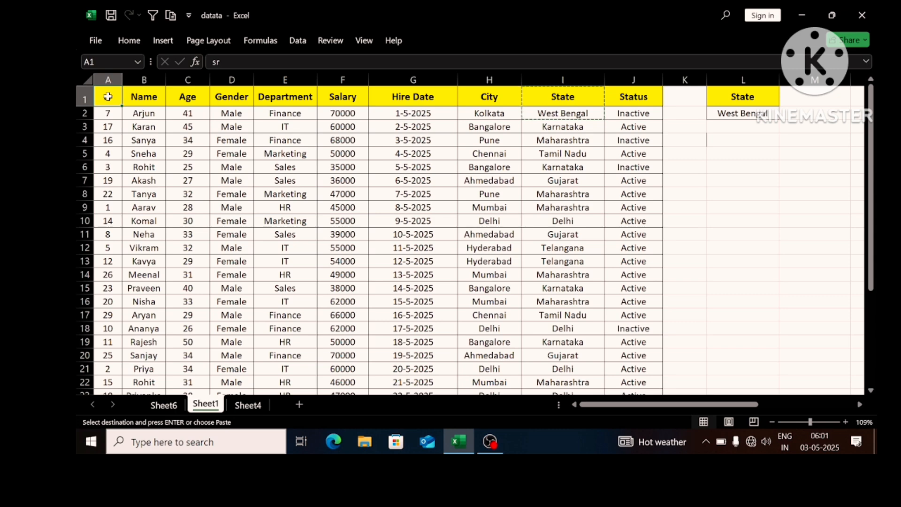
pyautogui.hotkey('ctrl', 'shift', 'l')
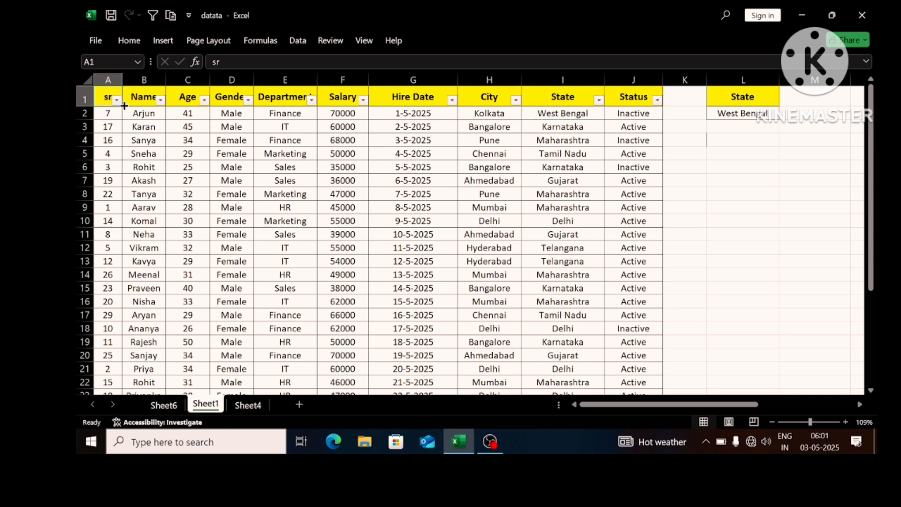
pyautogui.click(116, 99)
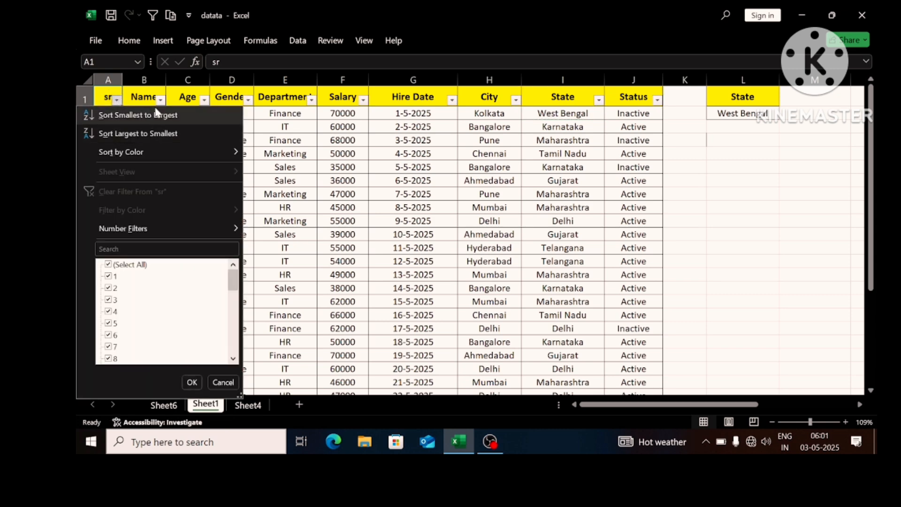
pyautogui.click(155, 114)
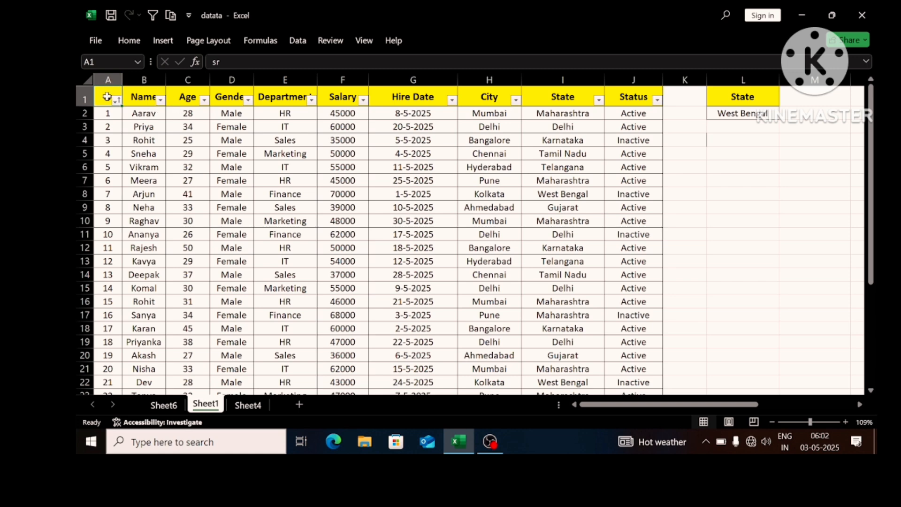
pyautogui.hotkey('ctrl', 'shift', 'l')
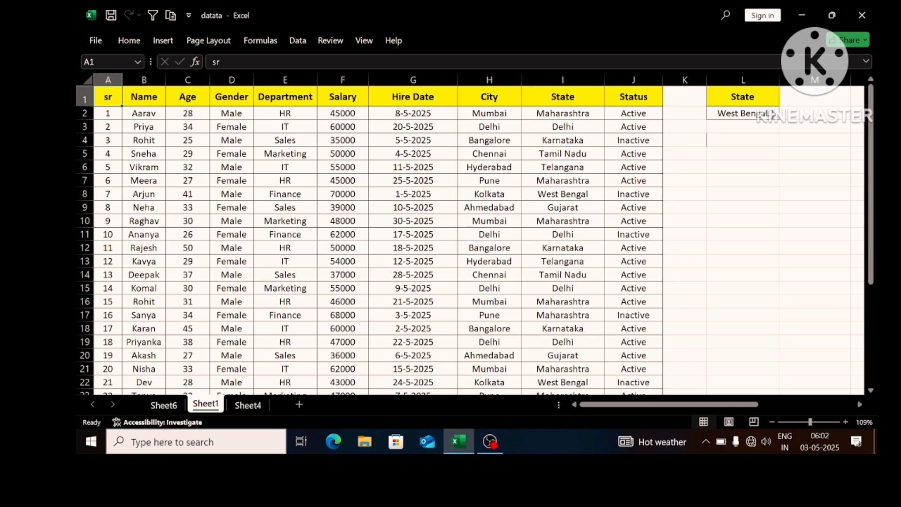
# - Clear the copied state value from L2, keeping the State header above it
pyautogui.click(763, 113)
pyautogui.press('Delete')
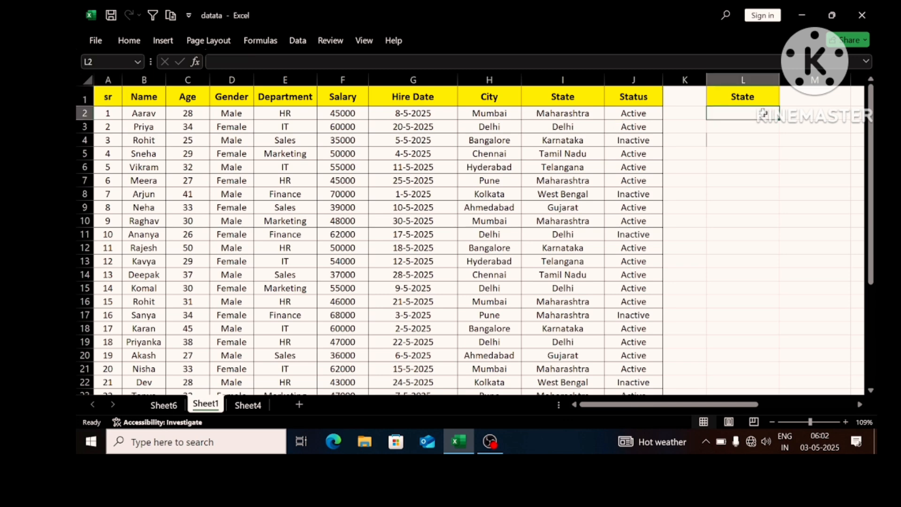
pyautogui.click(746, 138)
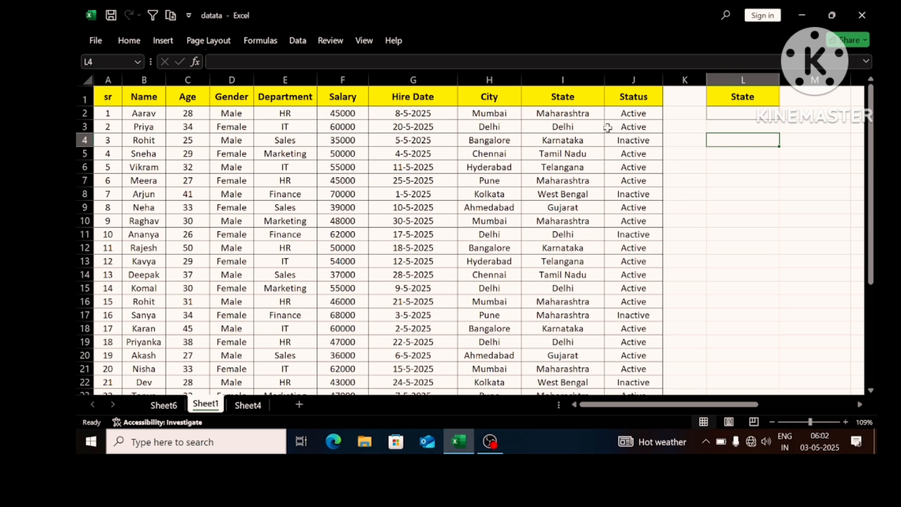
# - Enter =UNIQUE(I2:I32) in L6 to list each state from the State column once
pyautogui.click(566, 79)
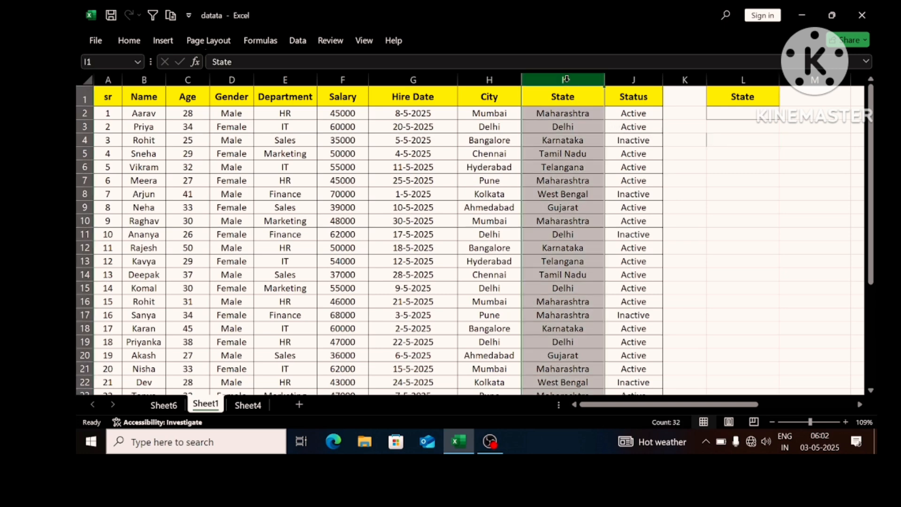
pyautogui.click(562, 113)
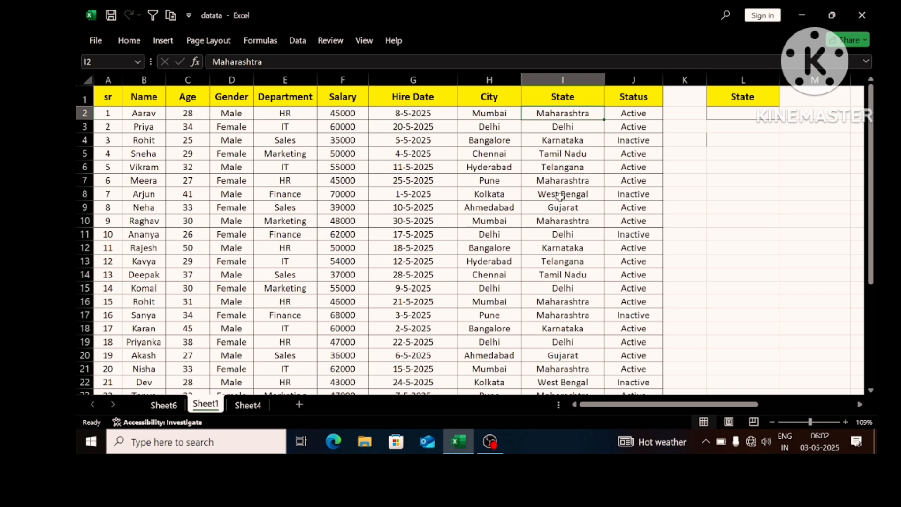
pyautogui.click(726, 166)
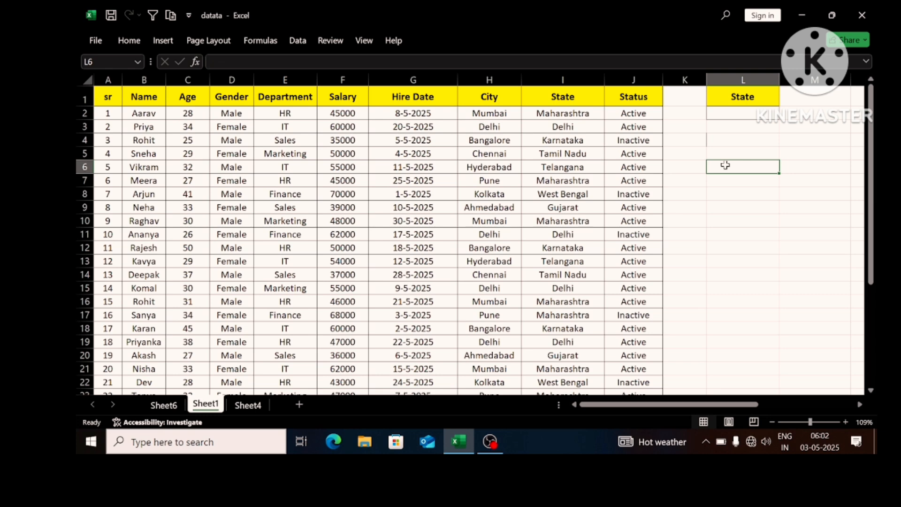
pyautogui.write('=uniq')
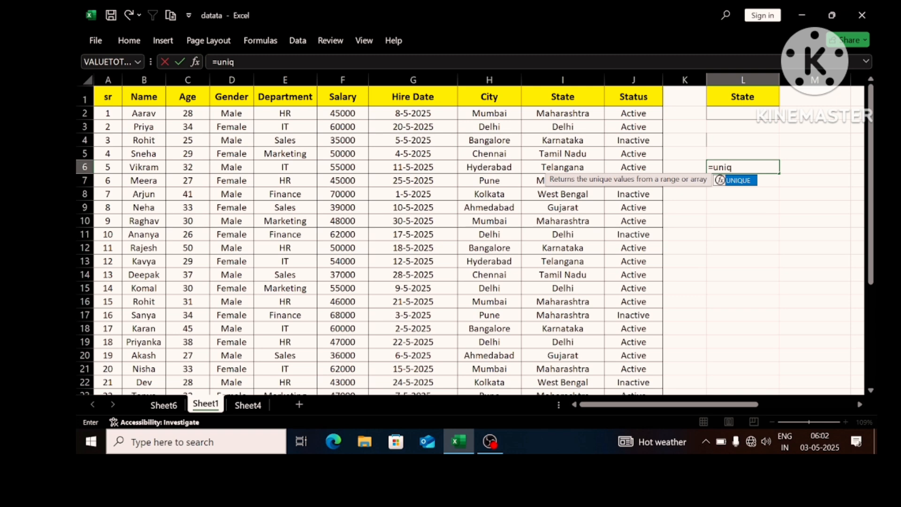
pyautogui.press('Tab')
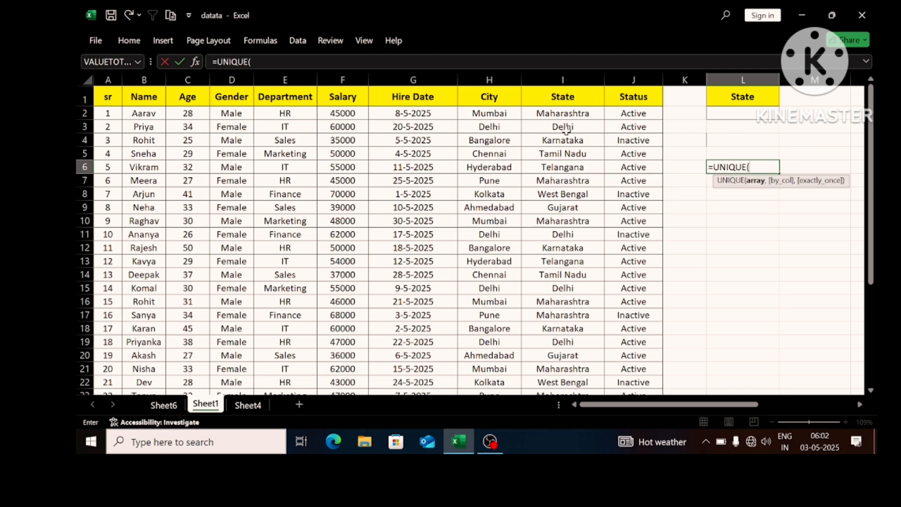
pyautogui.click(563, 112)
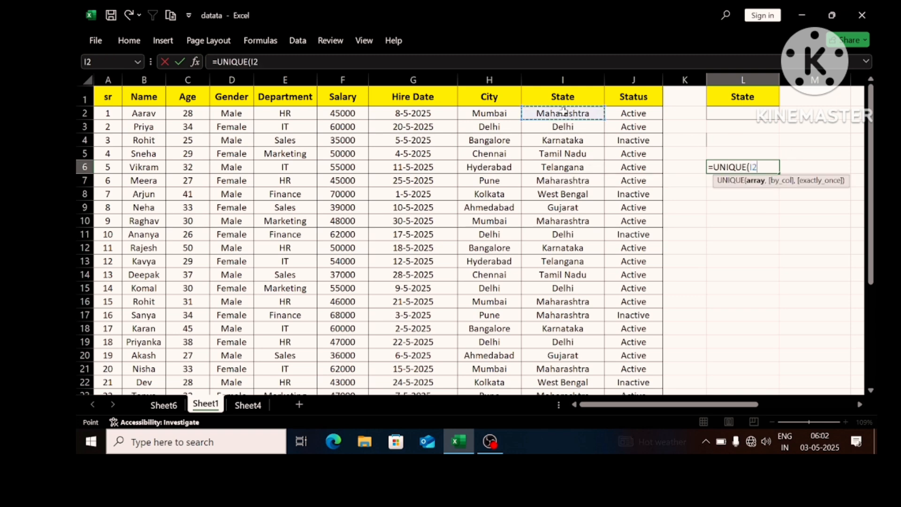
pyautogui.hotkey('ctrl', 'shift', 'Down')
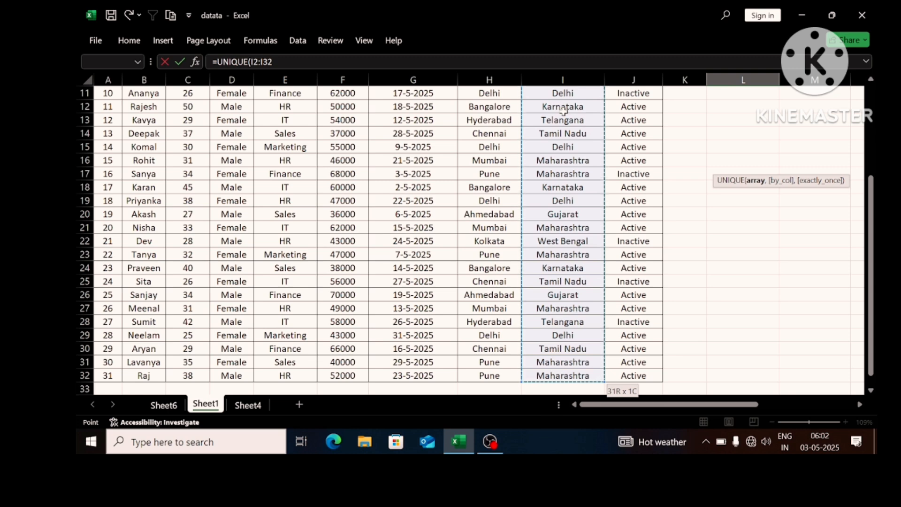
pyautogui.scroll(3, 563, 110)
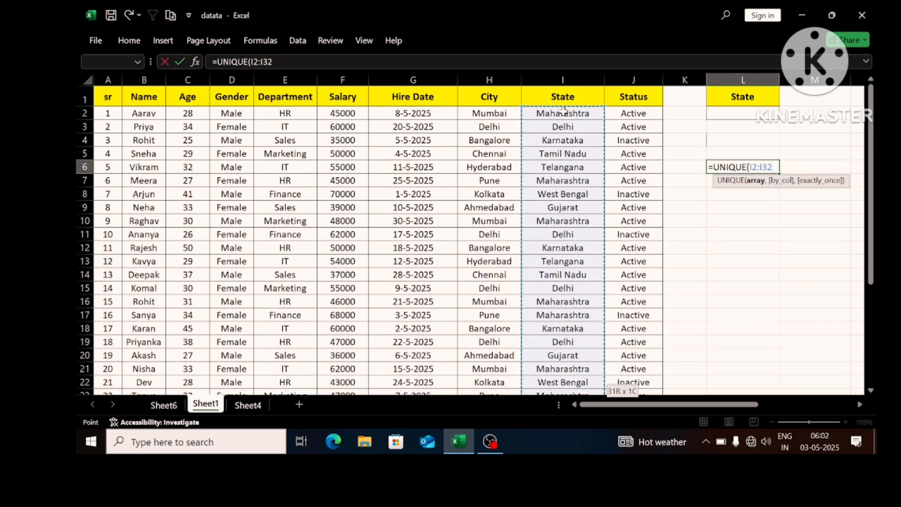
pyautogui.press('Return')
pyautogui.press('Return')
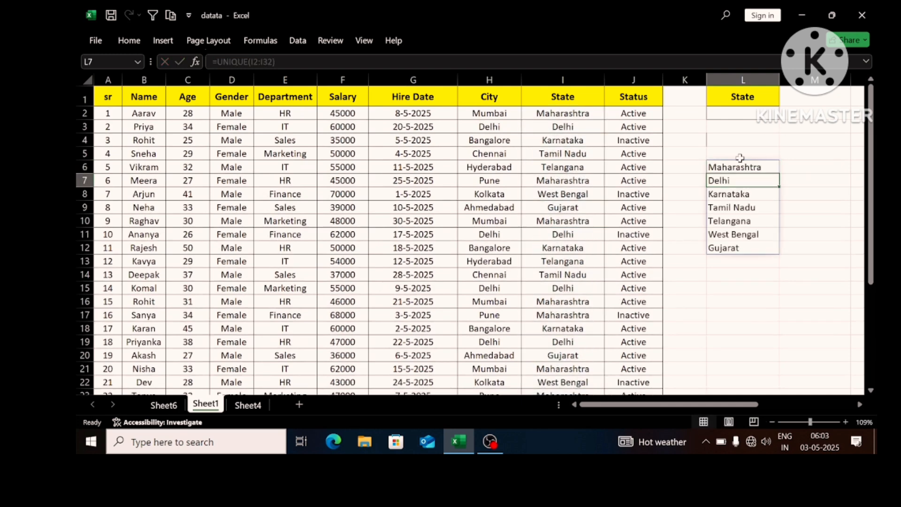
pyautogui.moveTo(740, 162); pyautogui.dragTo(746, 249)
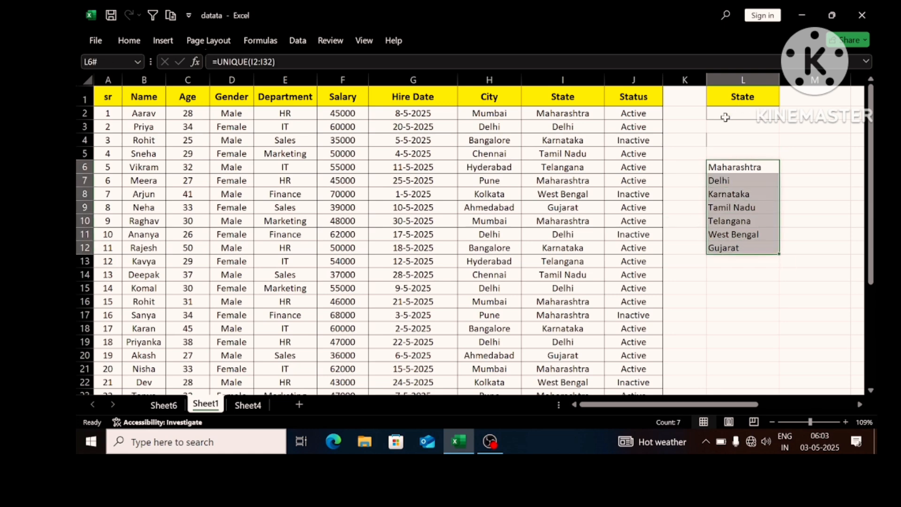
pyautogui.click(713, 126)
pyautogui.click(737, 114)
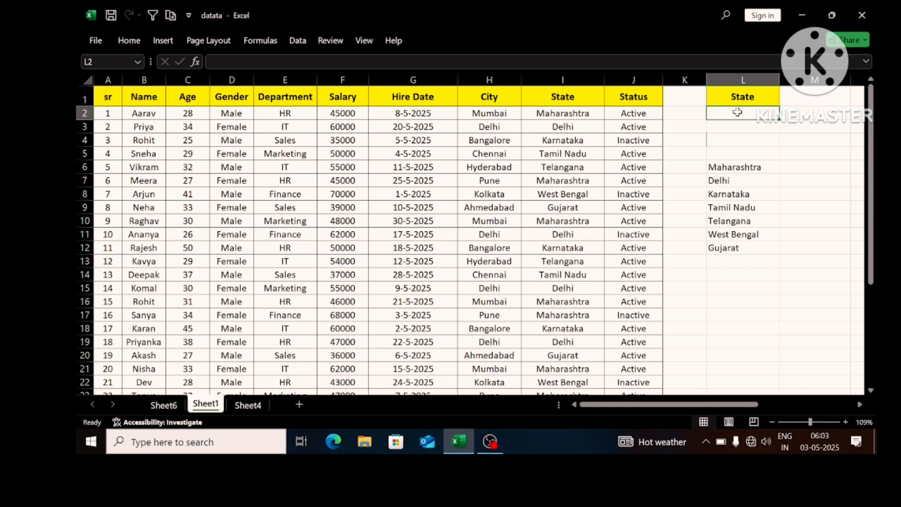
pyautogui.hotkey('alt', 'd')
pyautogui.press('l')
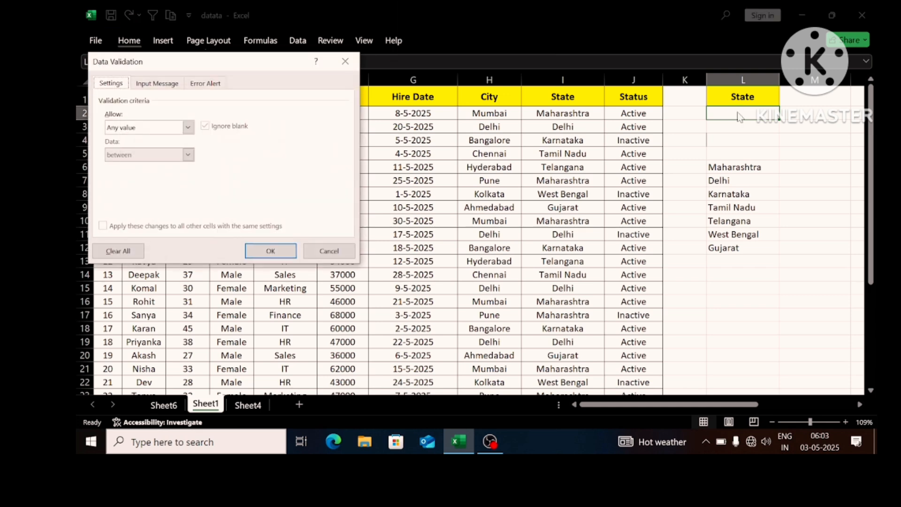
pyautogui.press('Escape')
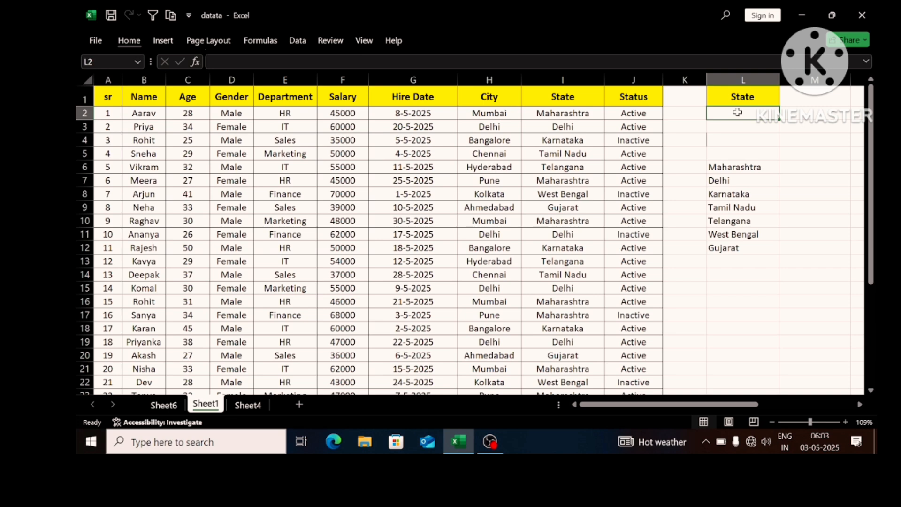
# - Add a List data validation with an in-cell dropdown to L2, using =$L$6:$L$12 as source, and check its options
pyautogui.press('alt')
pyautogui.press('d')
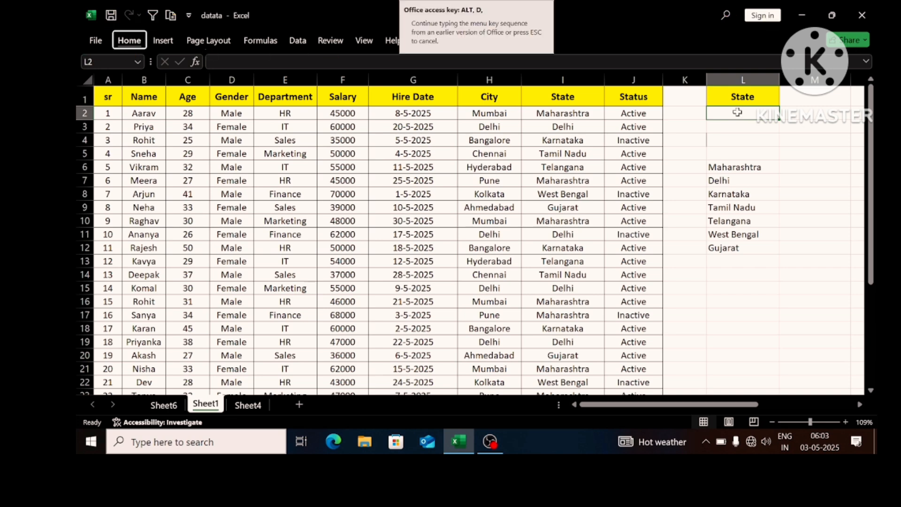
pyautogui.press('l')
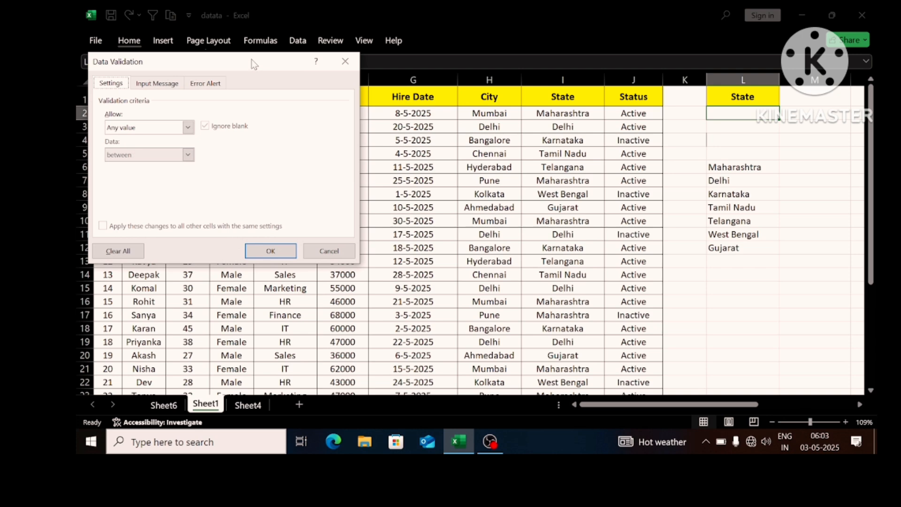
pyautogui.moveTo(253, 62); pyautogui.dragTo(275, 52)
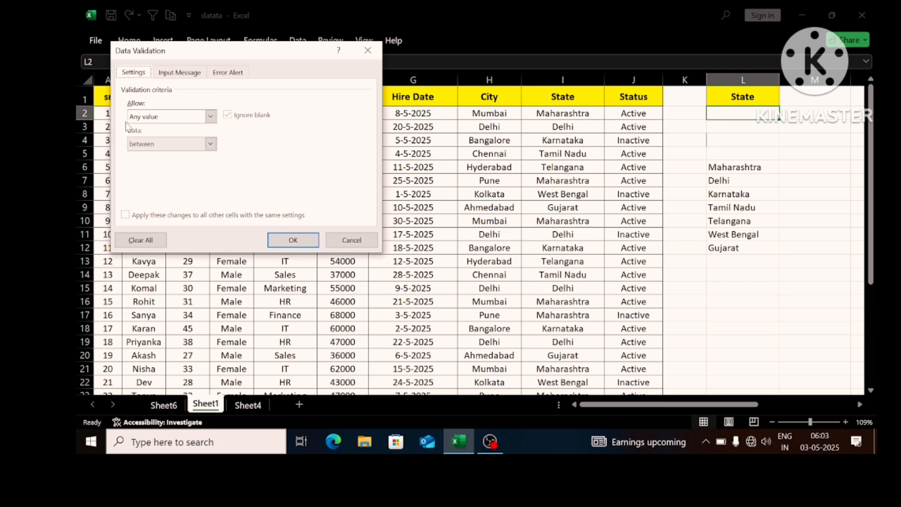
pyautogui.click(210, 118)
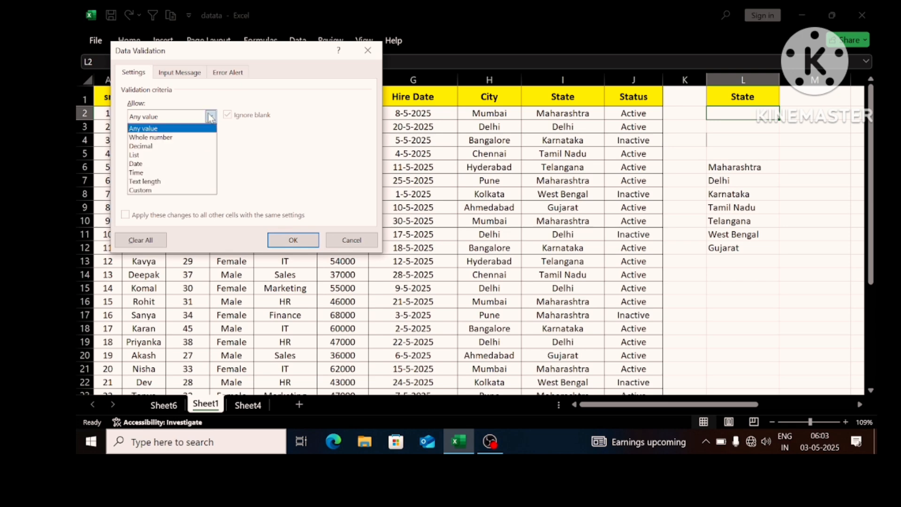
pyautogui.click(176, 157)
pyautogui.click(186, 170)
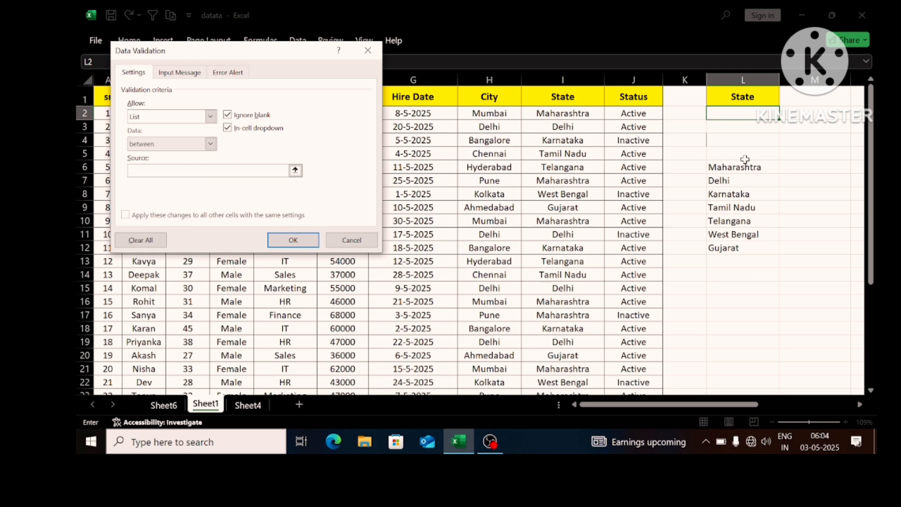
pyautogui.moveTo(736, 167); pyautogui.dragTo(740, 243)
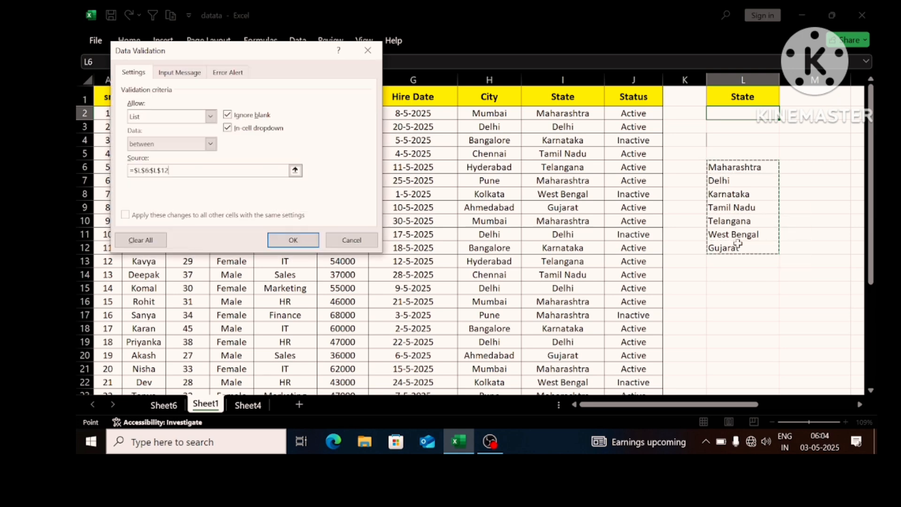
pyautogui.press('Return')
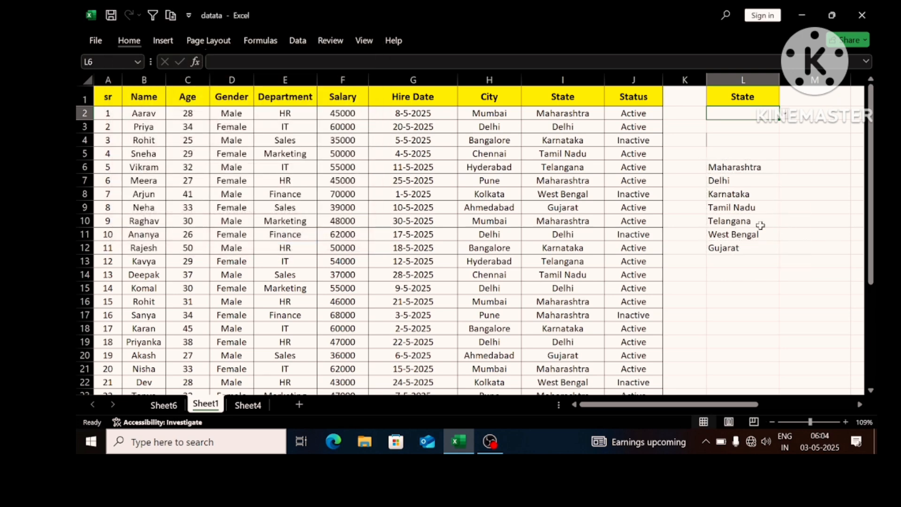
pyautogui.click(784, 117)
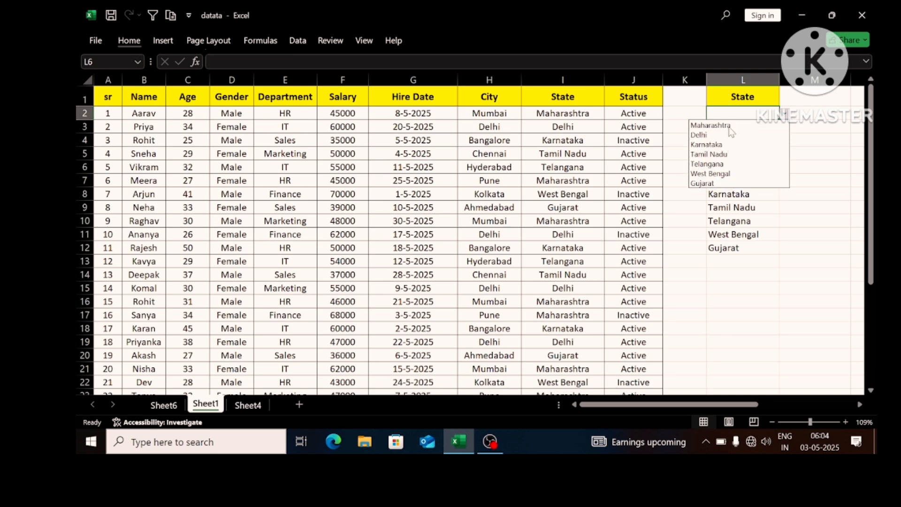
pyautogui.click(761, 205)
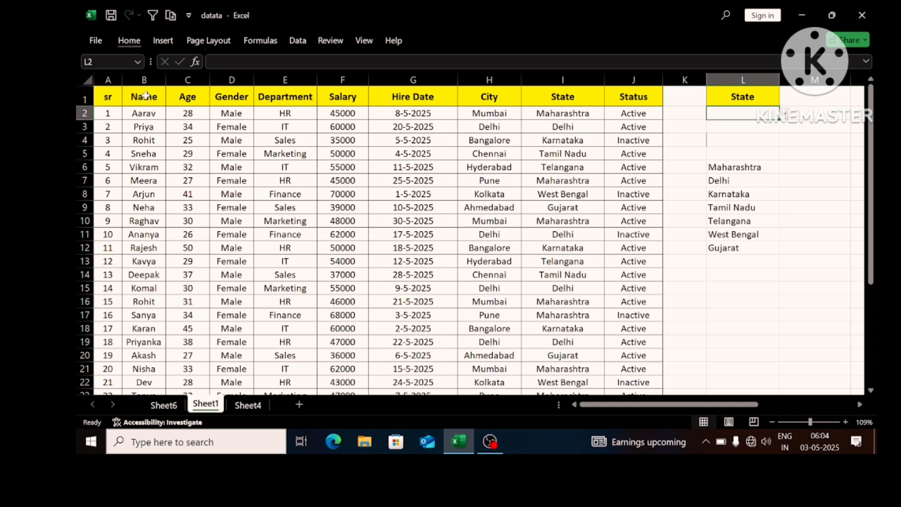
# - Start a new conditional formatting rule for the employee data A2:J32, using a formula to determine which cells to format
pyautogui.click(117, 95)
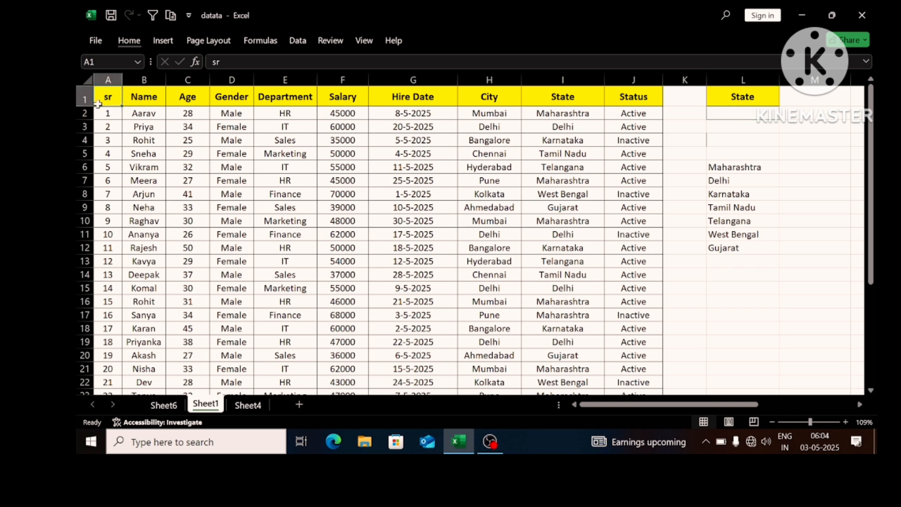
pyautogui.moveTo(103, 76)
pyautogui.mouseDown()
pyautogui.moveTo(180, 71)
pyautogui.moveTo(107, 78)
pyautogui.mouseUp()
pyautogui.click(112, 103)
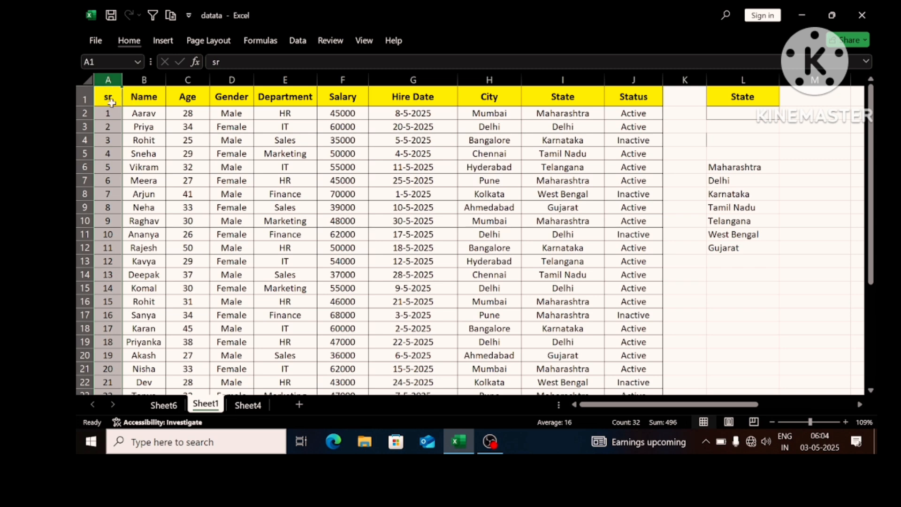
pyautogui.click(116, 115)
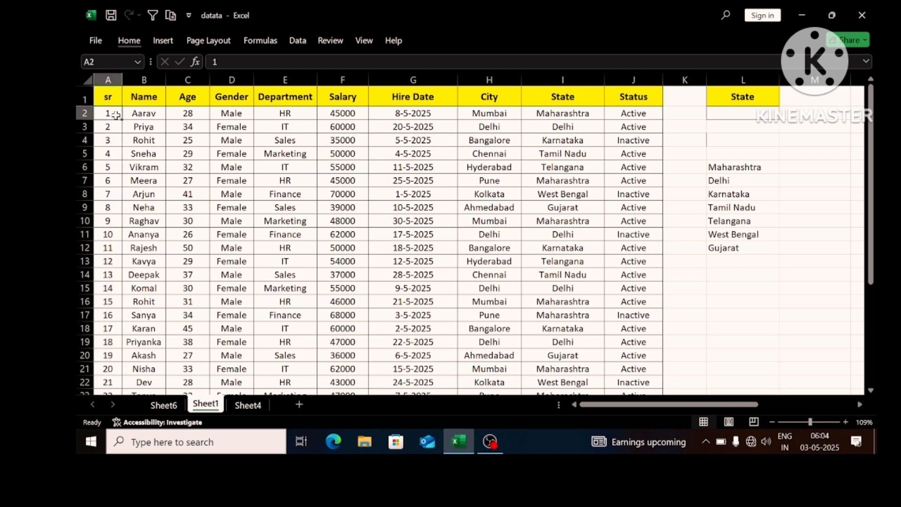
pyautogui.hotkey('ctrl', 'shift', 'Down')
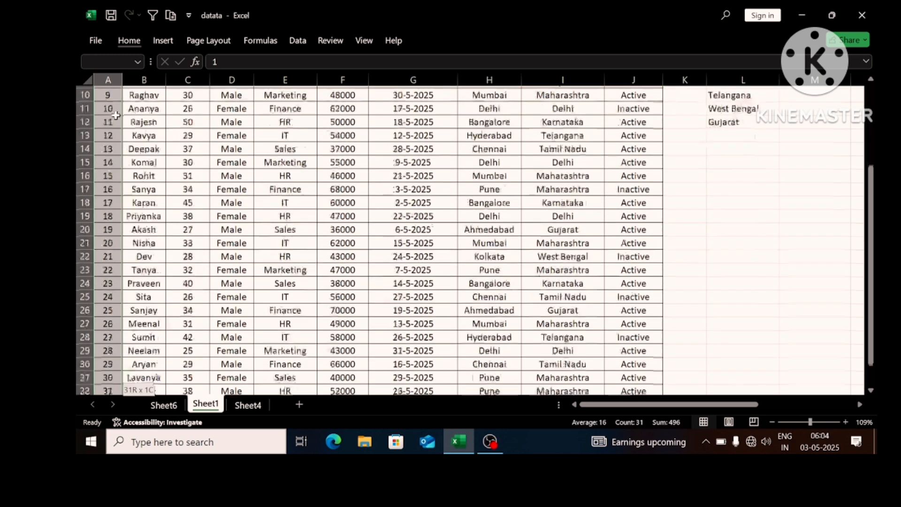
pyautogui.hotkey('ctrl', 'shift', 'Right')
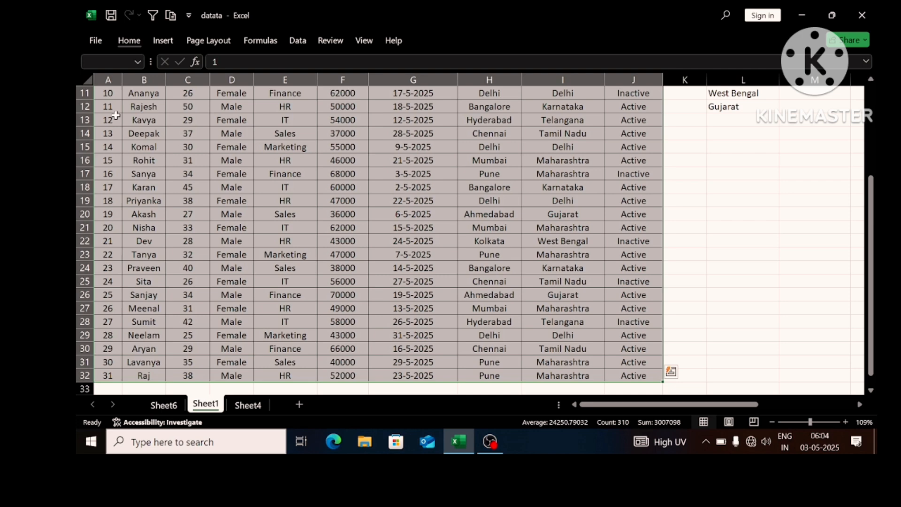
pyautogui.scroll(4, 115, 115)
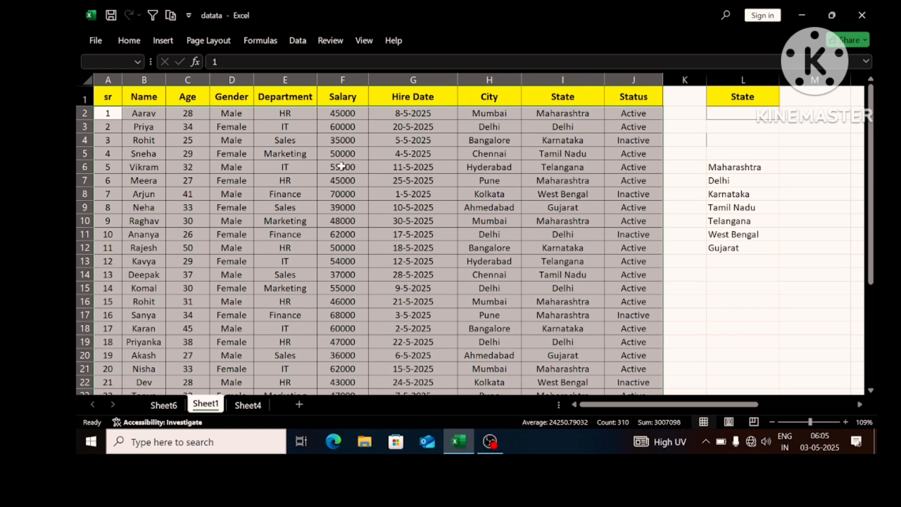
pyautogui.click(125, 42)
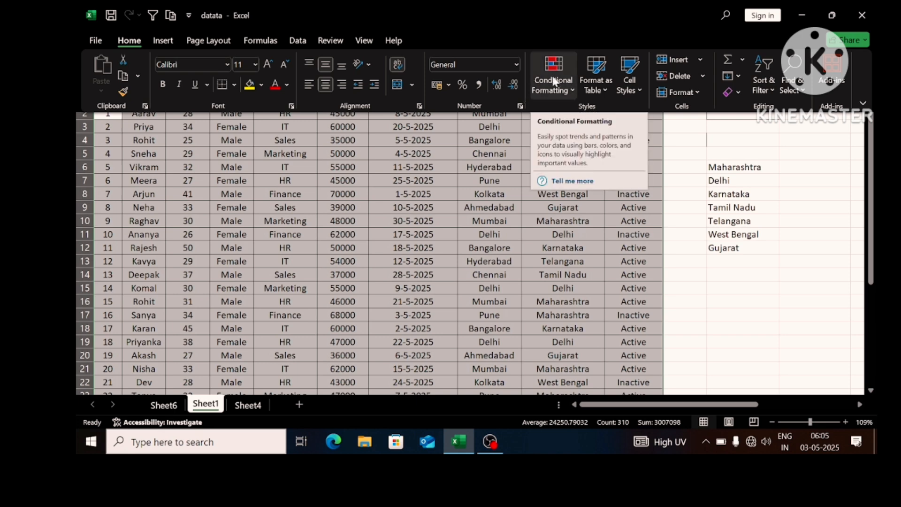
pyautogui.click(553, 80)
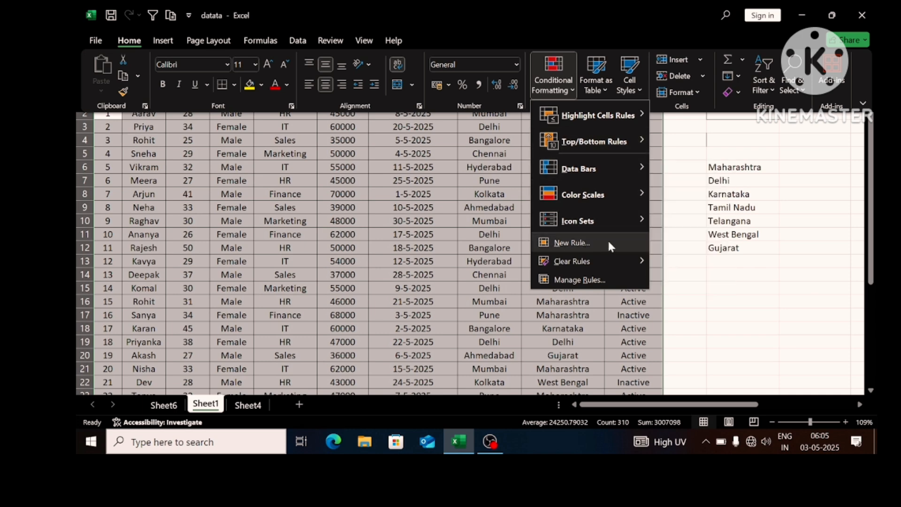
pyautogui.click(560, 244)
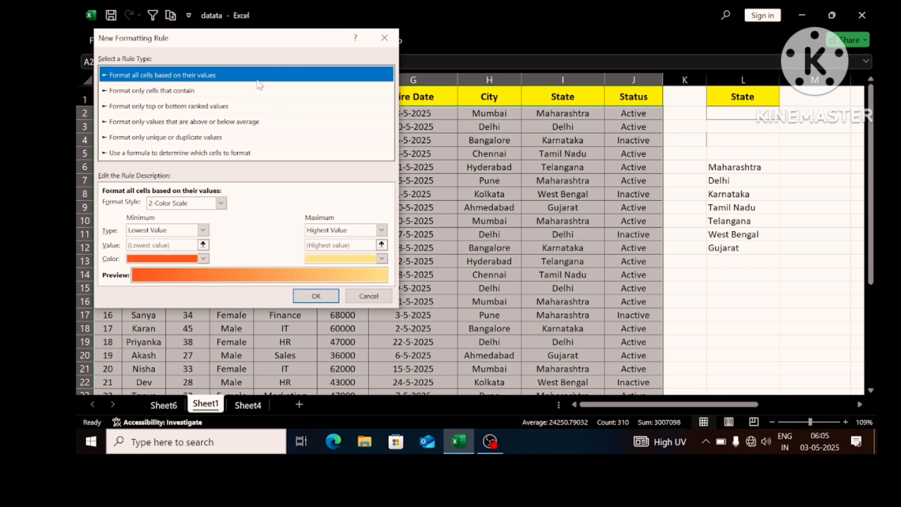
pyautogui.click(244, 155)
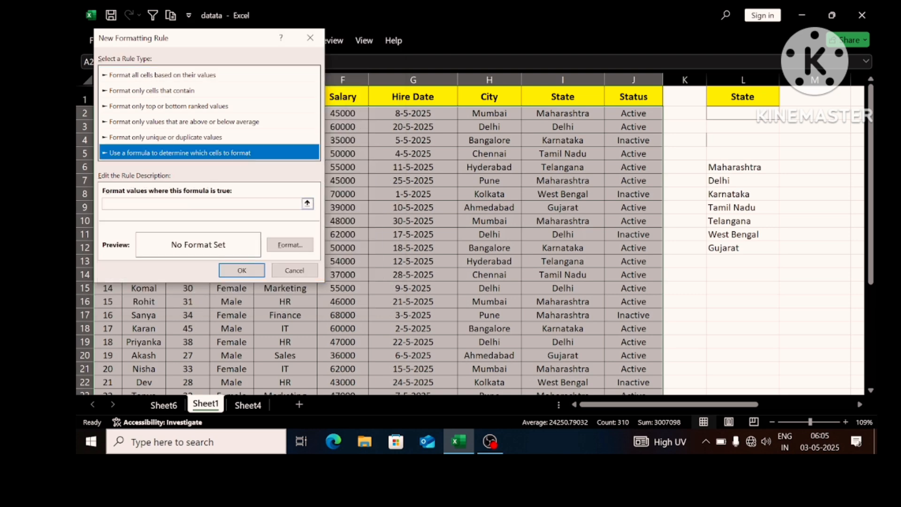
# - Set the rule's formula to =$L$2=$I2, with only the column locked in the State reference
pyautogui.click(201, 204)
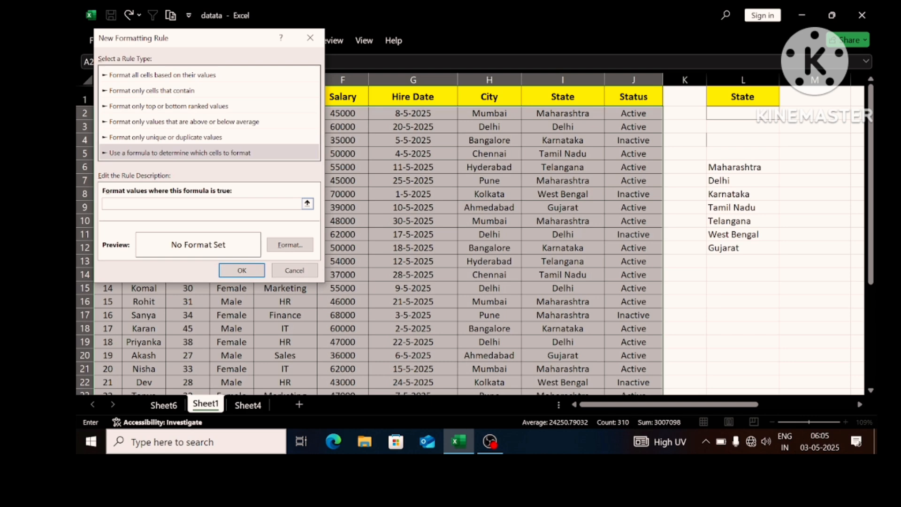
pyautogui.write('=')
pyautogui.click(740, 115)
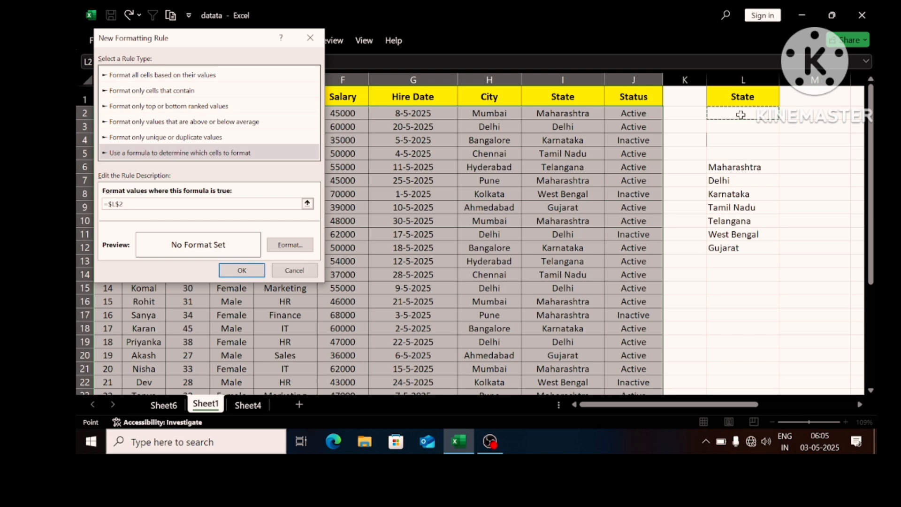
pyautogui.write('=')
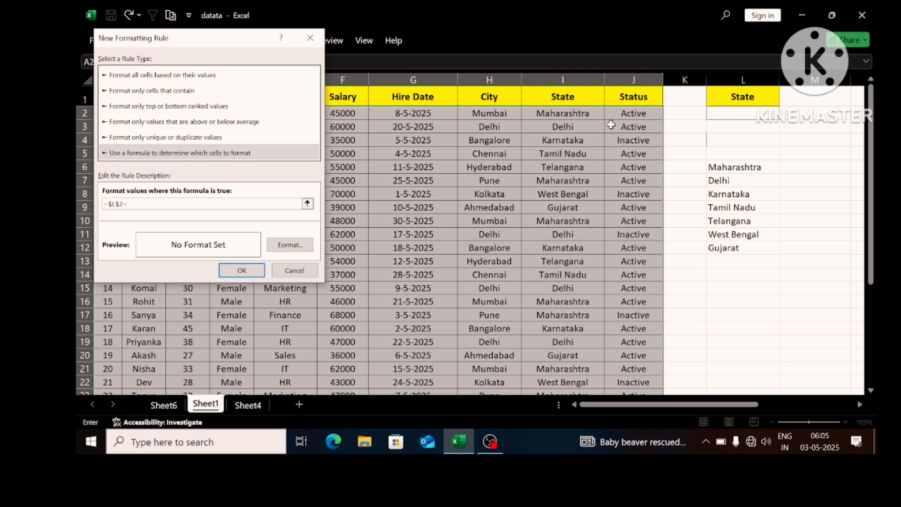
pyautogui.click(577, 114)
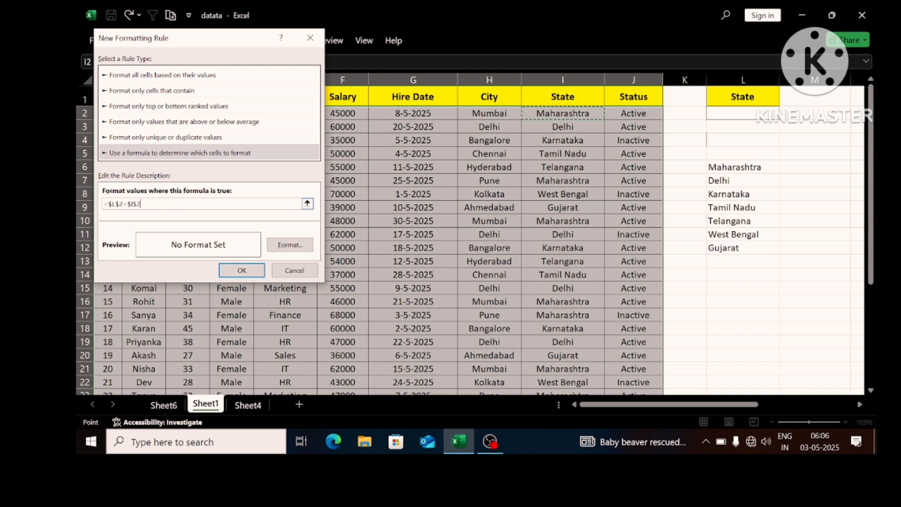
pyautogui.click(142, 204)
pyautogui.press('BackSpace')
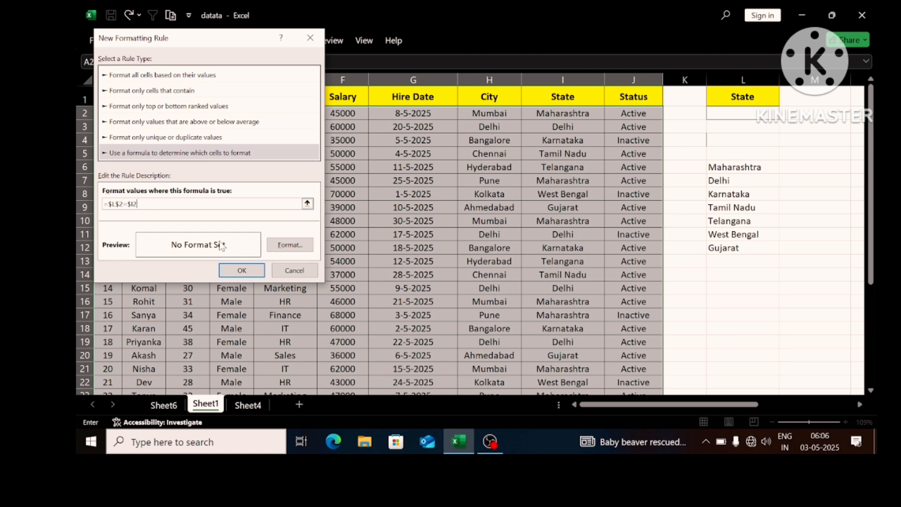
# - Give the rule a light green fill, apply it to the employee data, and select the state cell L2
pyautogui.click(285, 249)
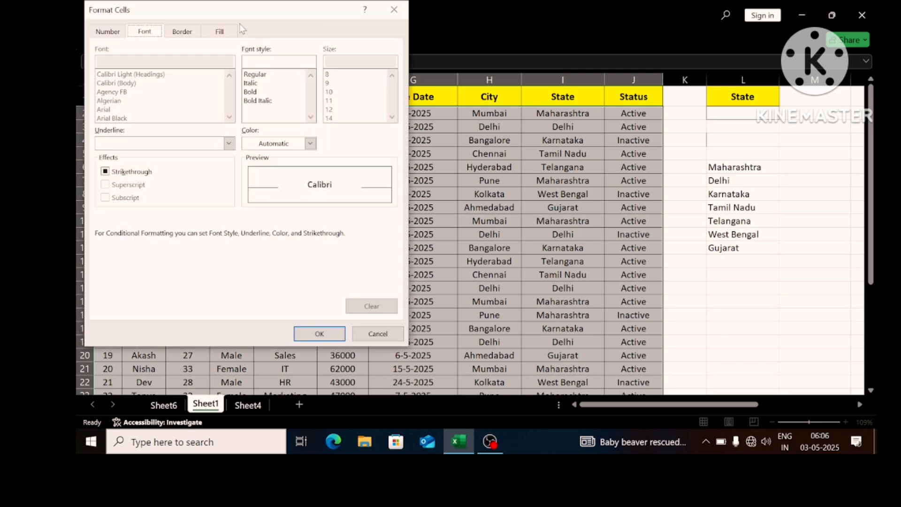
pyautogui.click(221, 33)
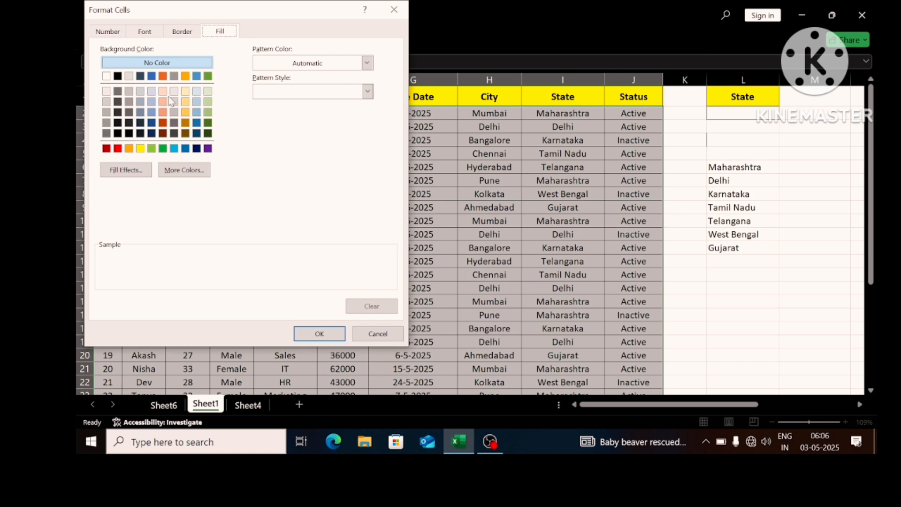
pyautogui.click(207, 112)
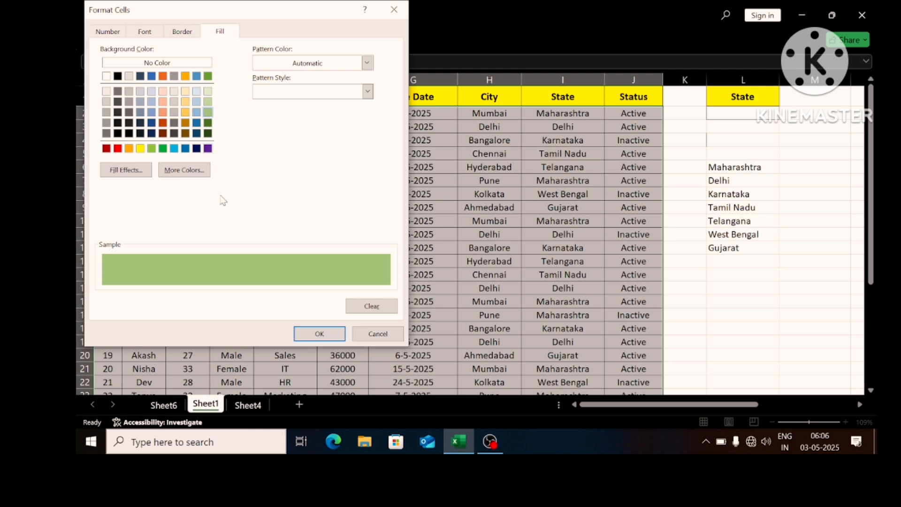
pyautogui.click(319, 333)
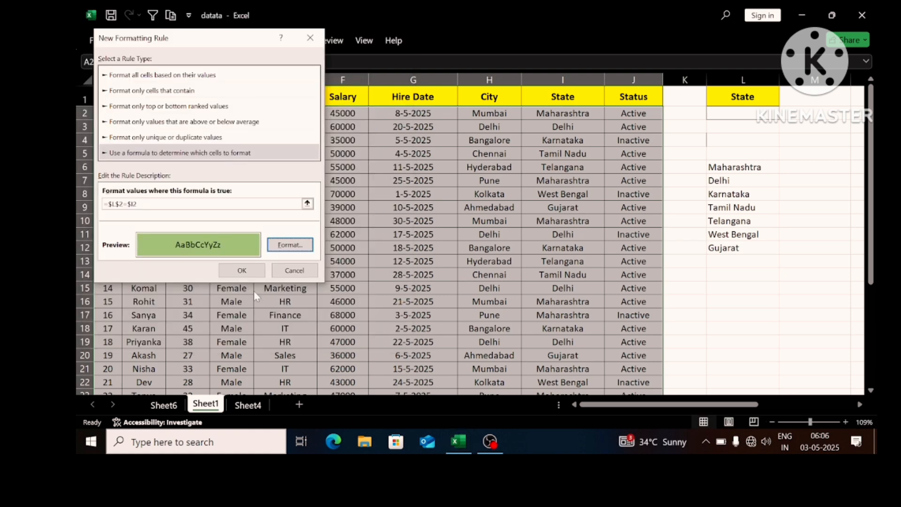
pyautogui.click(241, 271)
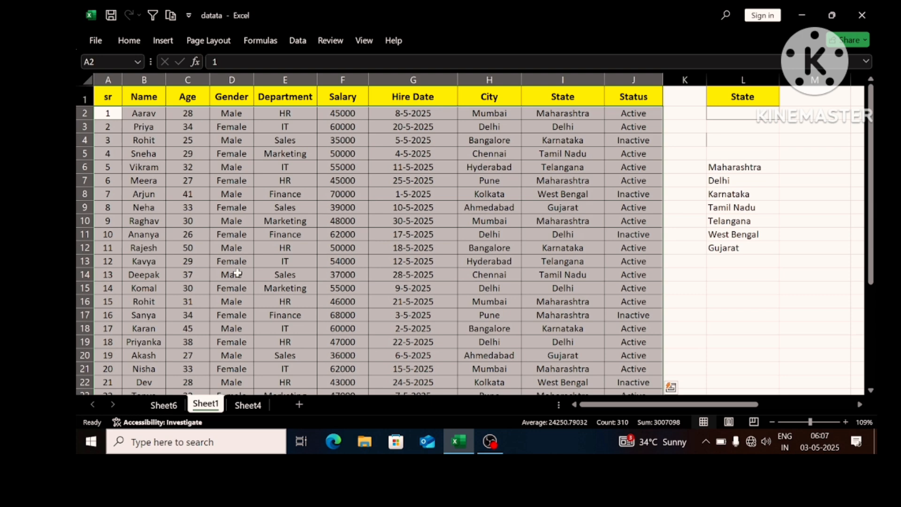
pyautogui.click(405, 191)
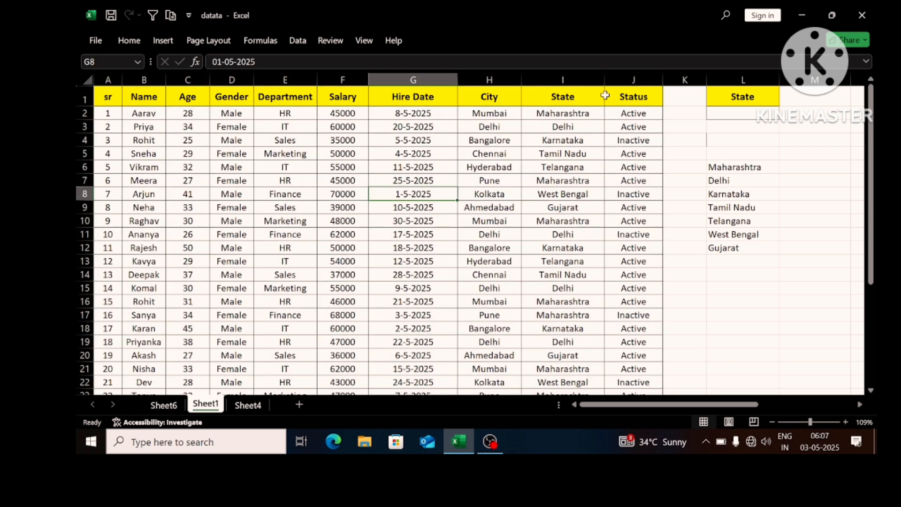
pyautogui.click(737, 113)
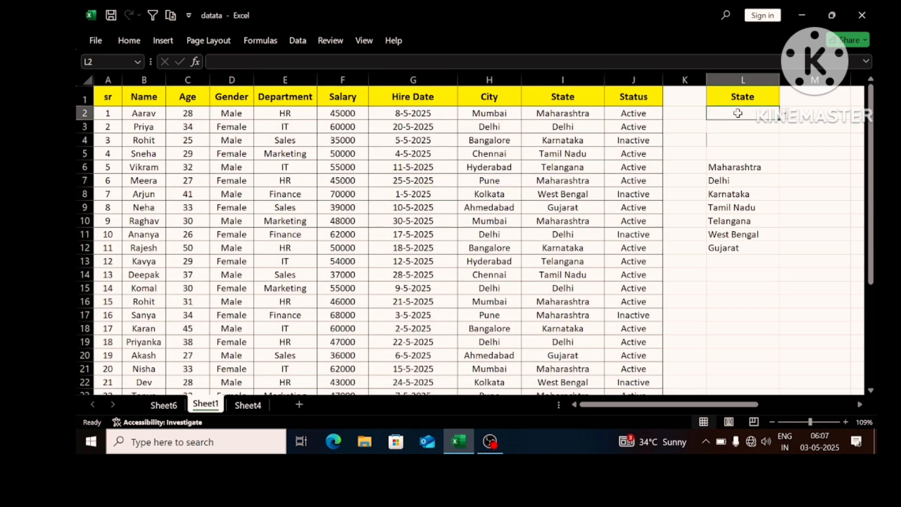
# - Test the state drop-down in L2 by choosing Delhi, Tamil Nadu and finally Gujarat
pyautogui.click(778, 115)
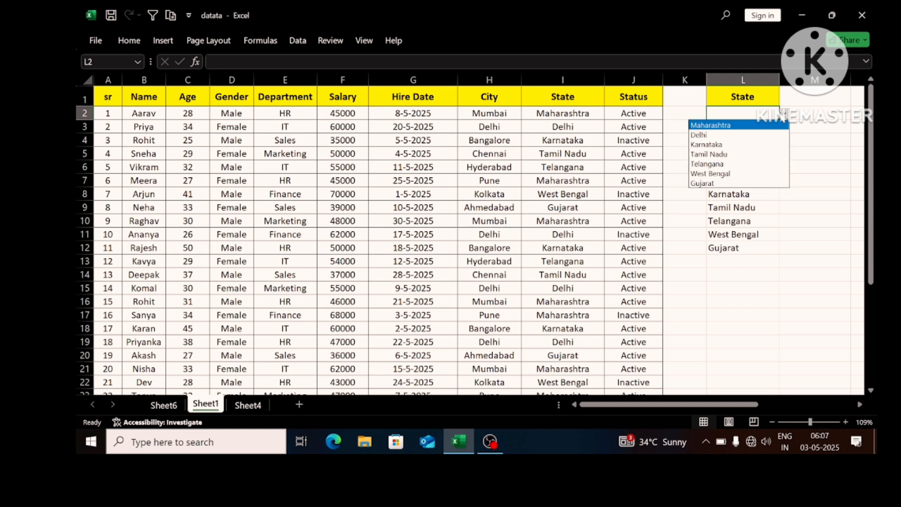
pyautogui.click(749, 136)
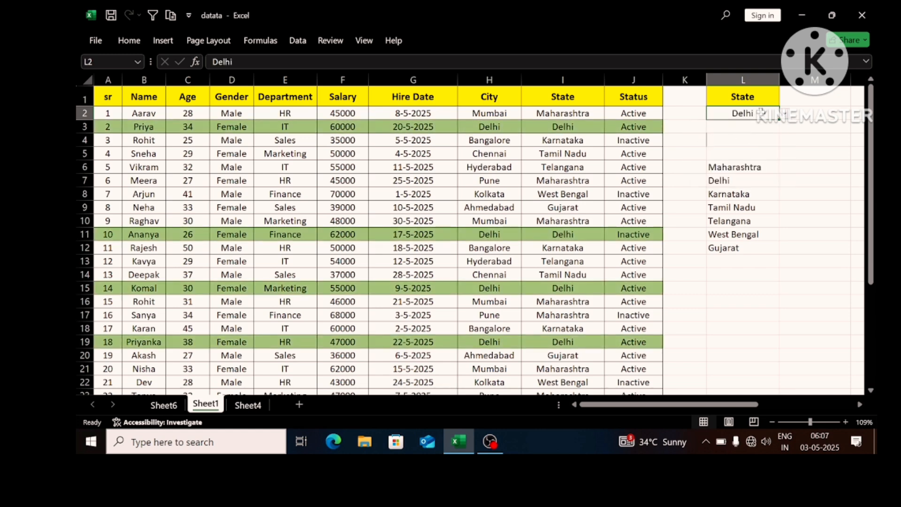
pyautogui.click(778, 115)
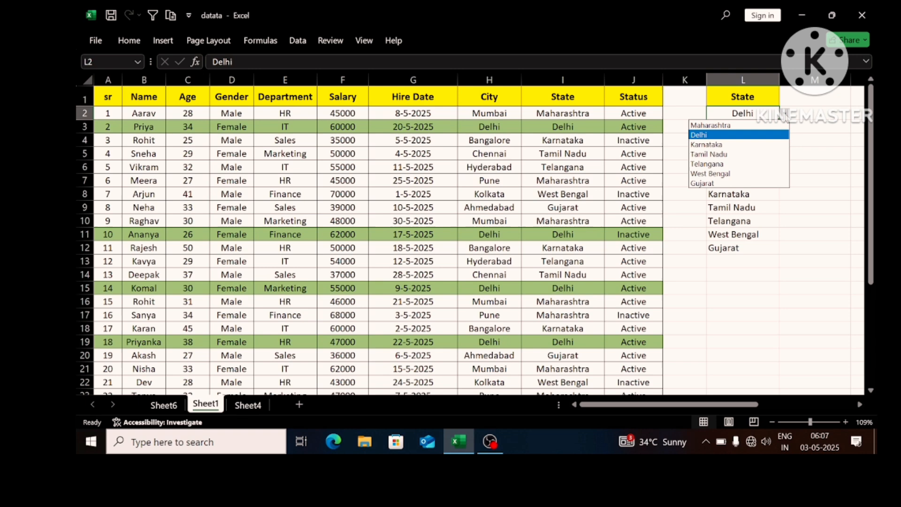
pyautogui.click(739, 154)
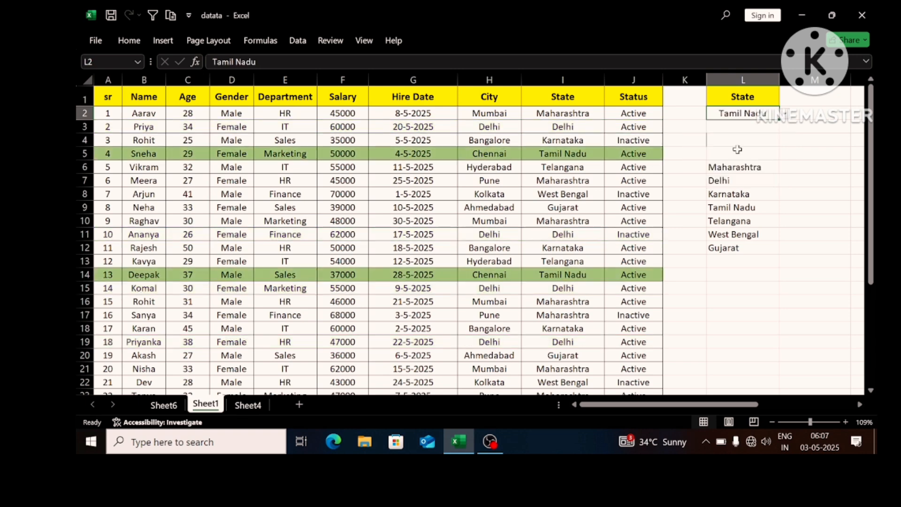
pyautogui.click(780, 115)
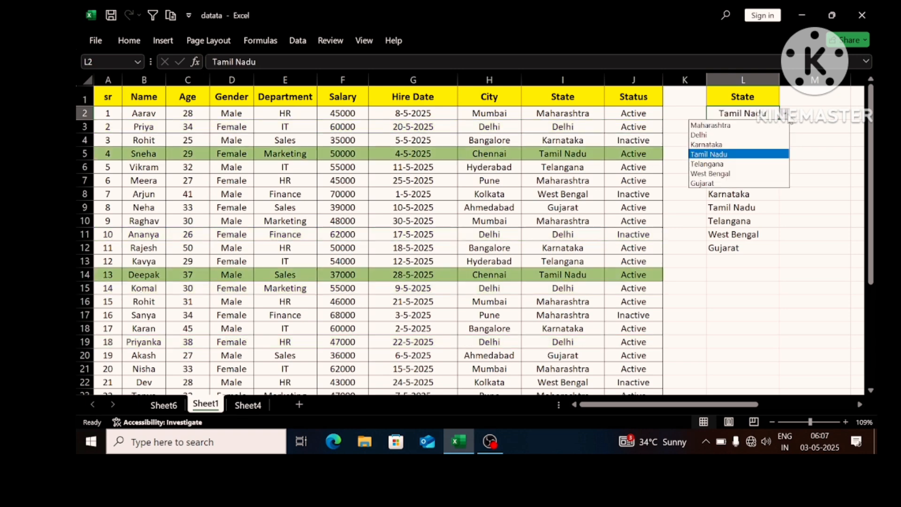
pyautogui.click(726, 183)
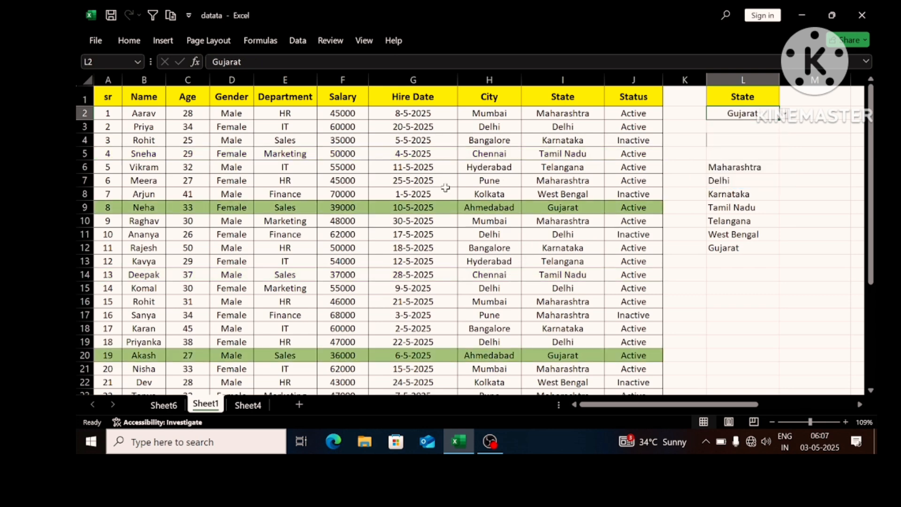
pyautogui.click(300, 79)
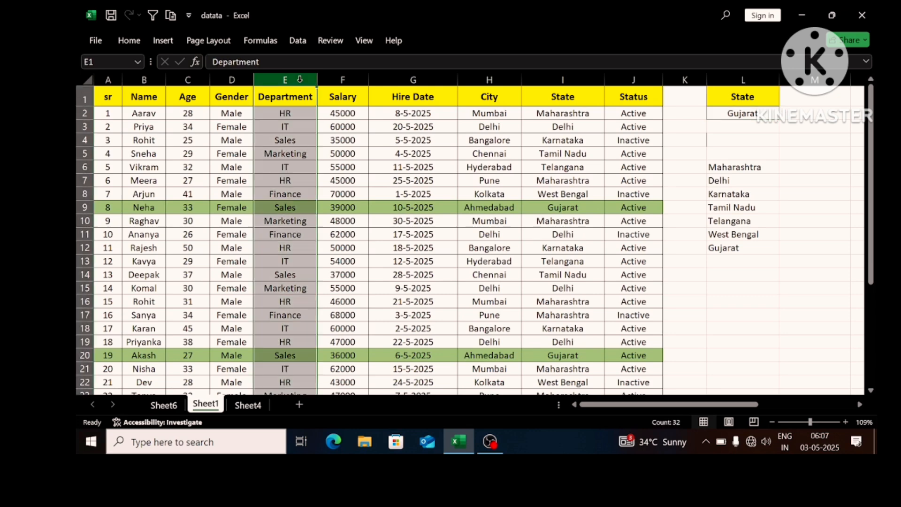
pyautogui.click(497, 79)
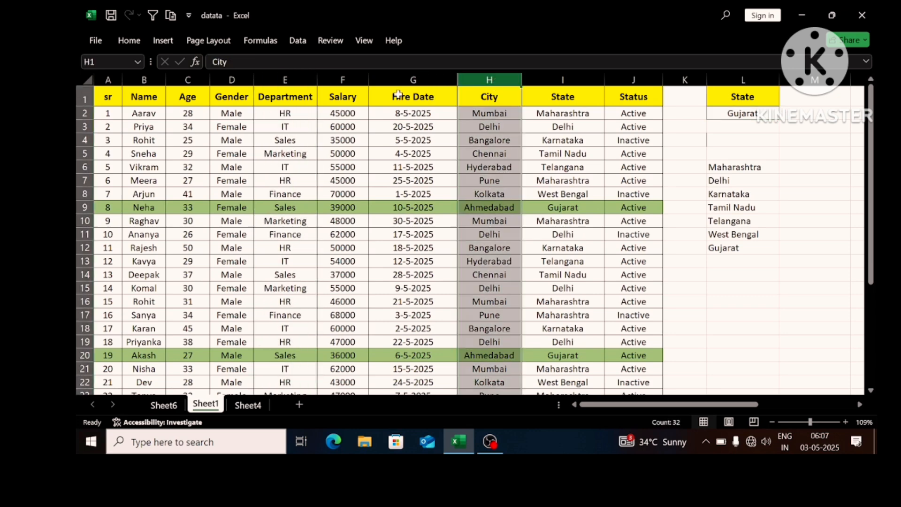
pyautogui.click(345, 80)
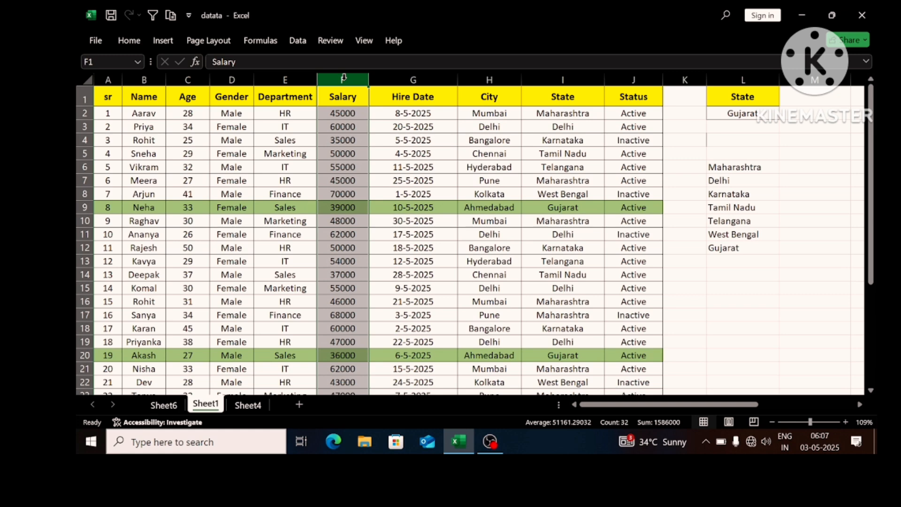
pyautogui.click(438, 128)
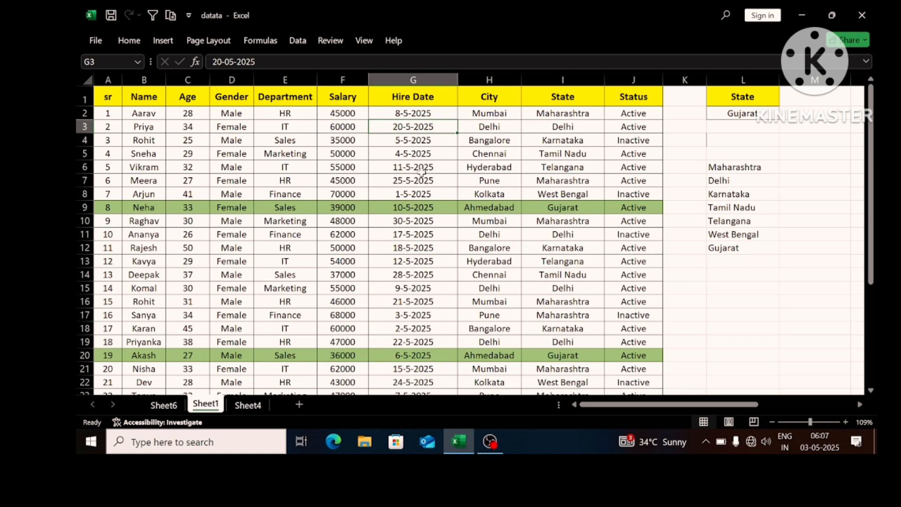